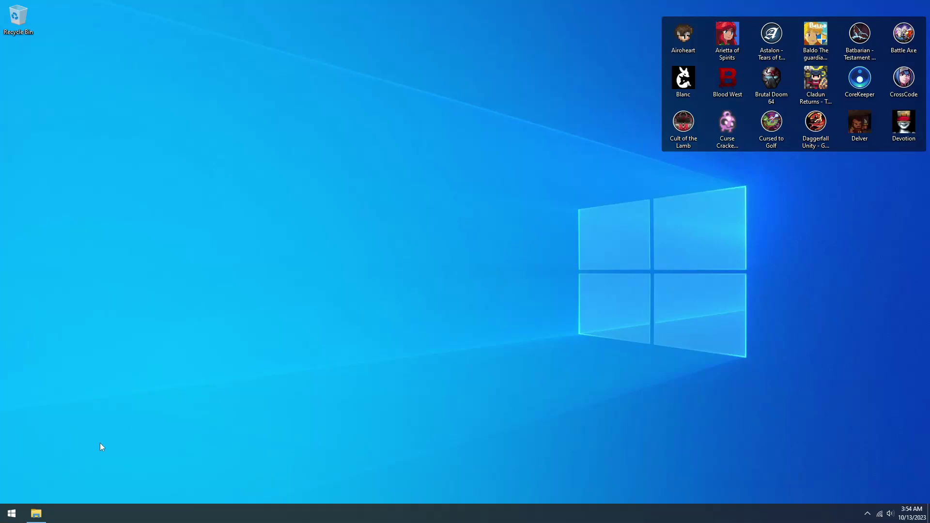
# - Open xenia-canary.config.toml from the Documents\Xenia folder in Notepad++
pyautogui.click(43, 513)
pyautogui.click(294, 258)
pyautogui.rightClick(293, 262)
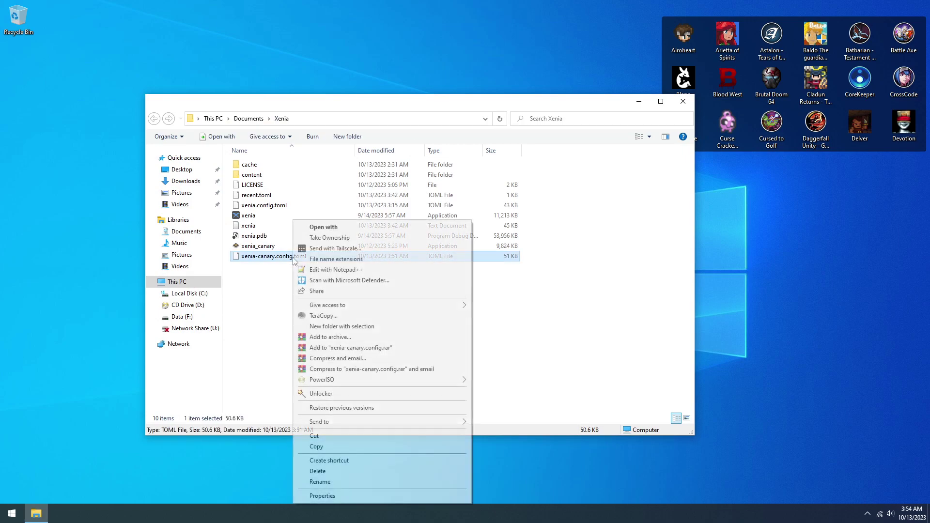
pyautogui.click(338, 270)
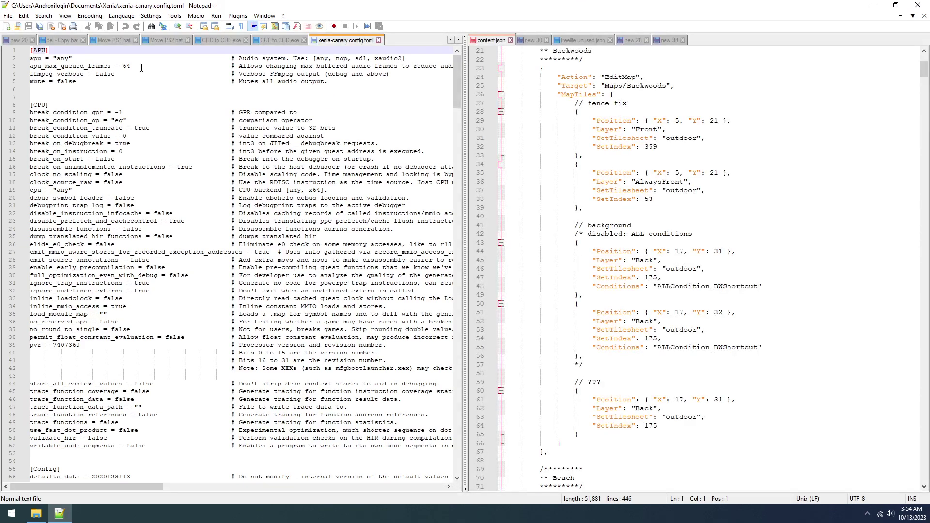
# - Set apu_max_queued_frames to 3 in the [APU] section and save the file
pyautogui.moveTo(135, 68); pyautogui.dragTo(122, 68)
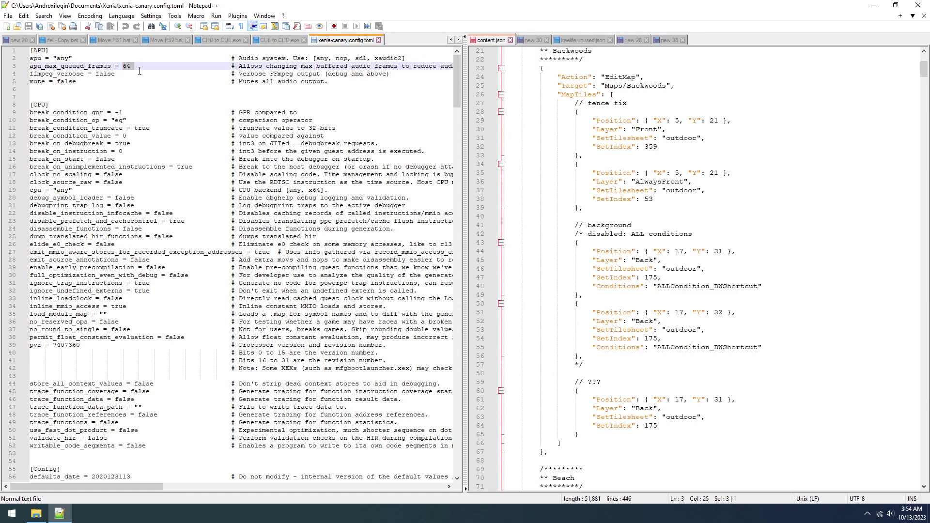
pyautogui.write('3')
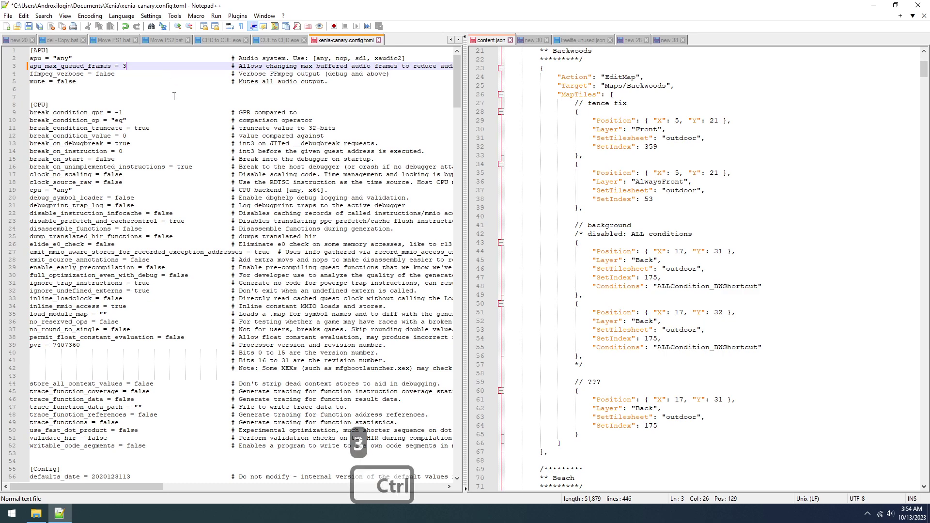
pyautogui.hotkey('ctrl', 's')
# - Search for "variable_", set d3d12_allow_variable_refresh_rate_and_tearing to false, and save the file
pyautogui.hotkey('ctrl', 'f')
pyautogui.write('va')
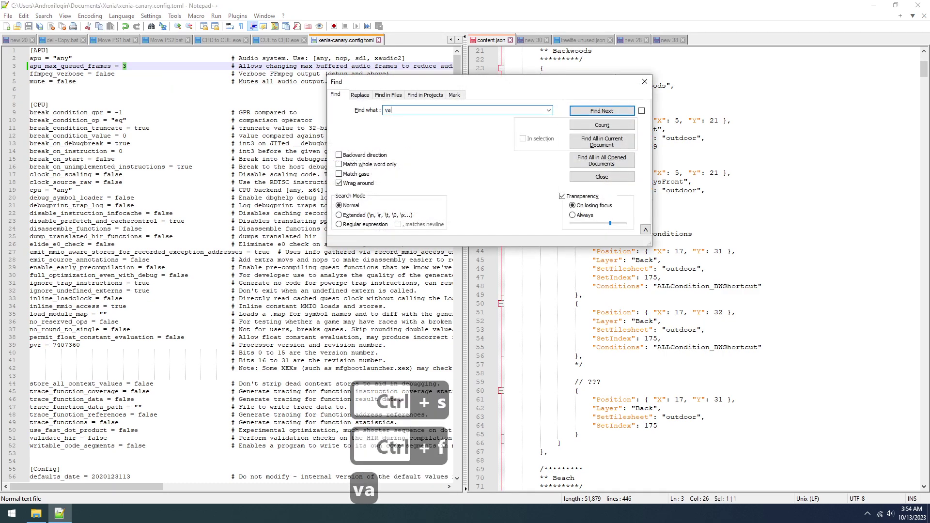
pyautogui.write('riable_')
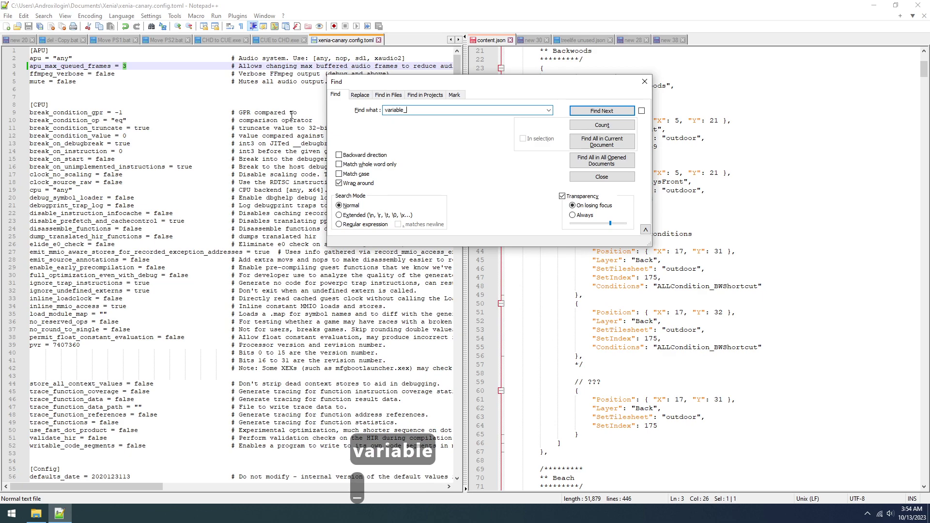
pyautogui.press('Return')
pyautogui.press('Escape')
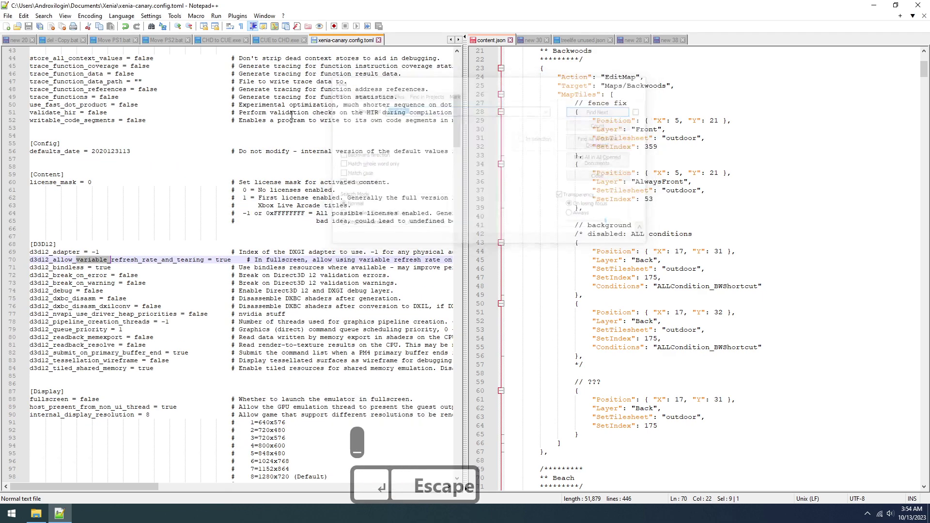
pyautogui.doubleClick(223, 259)
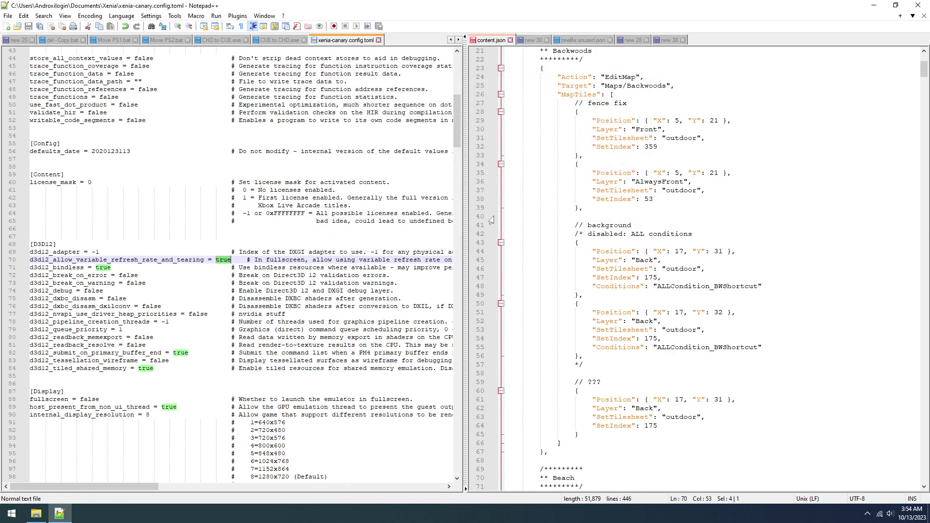
pyautogui.write('false')
pyautogui.hotkey('ctrl', 's')
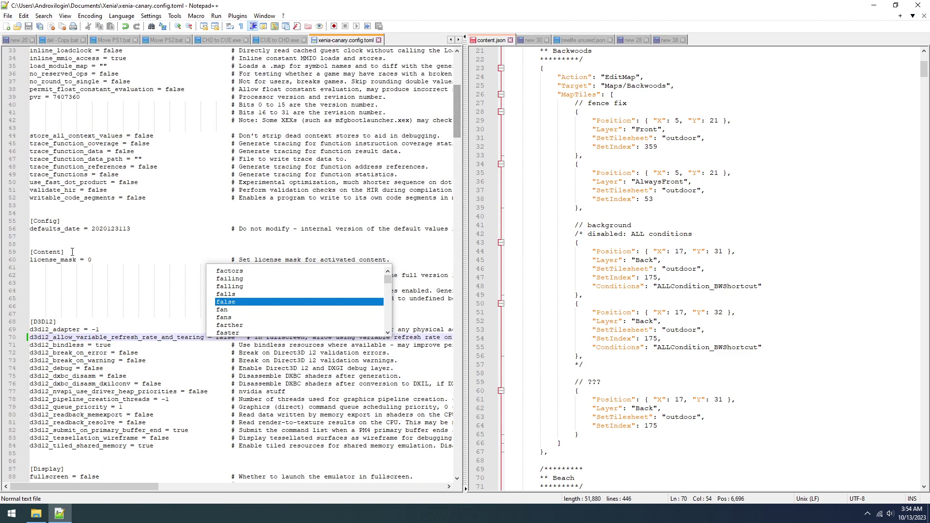
# - Set license_mask to 1 in the [Content] section and save the file
pyautogui.moveTo(458, 117); pyautogui.dragTo(458, 108)
pyautogui.click(99, 259)
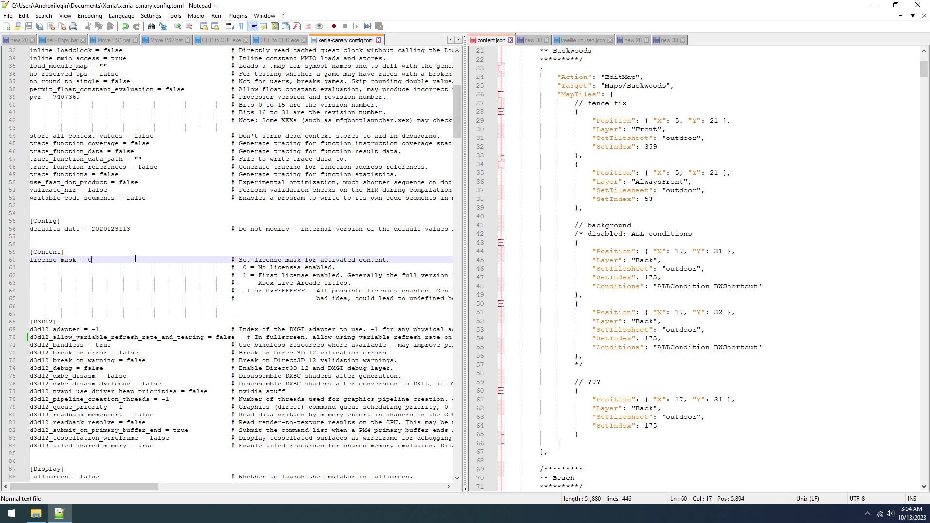
pyautogui.press('BackSpace')
pyautogui.write('1')
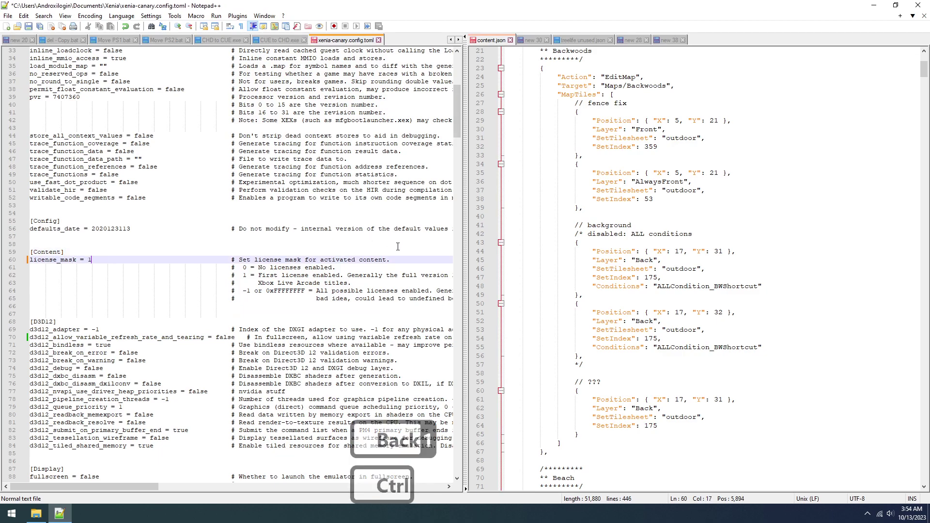
pyautogui.hotkey('ctrl', 's')
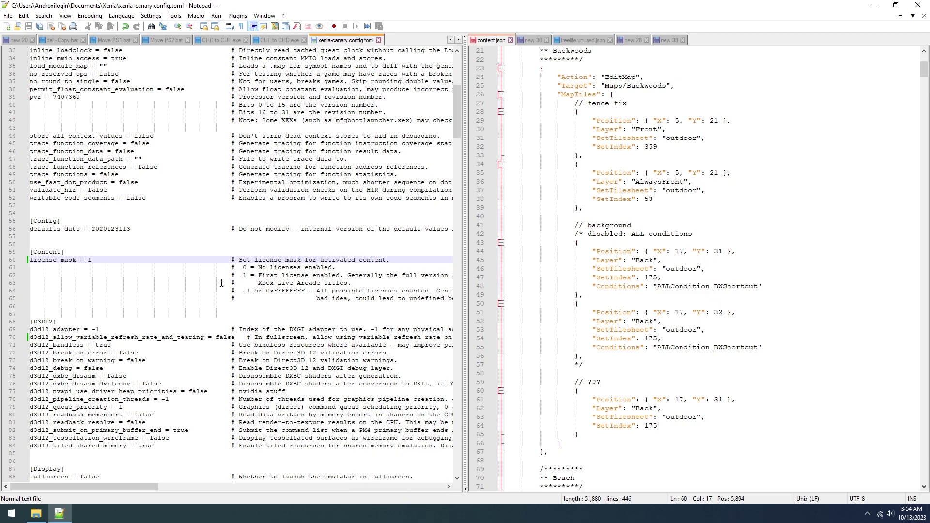
# - Find the [Memory] section by searching for "[mem" and add a [Profiles] section header below its last entry
pyautogui.hotkey('ctrl', 'f')
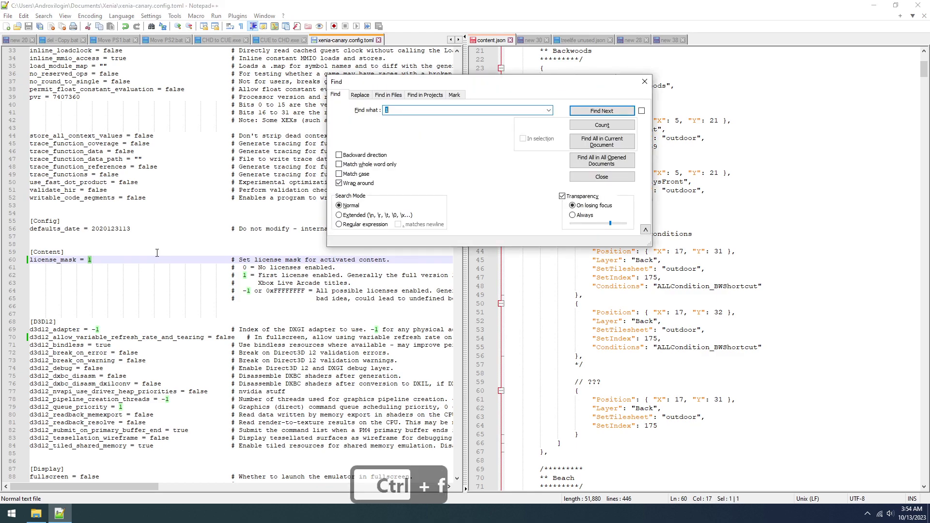
pyautogui.write('[mem')
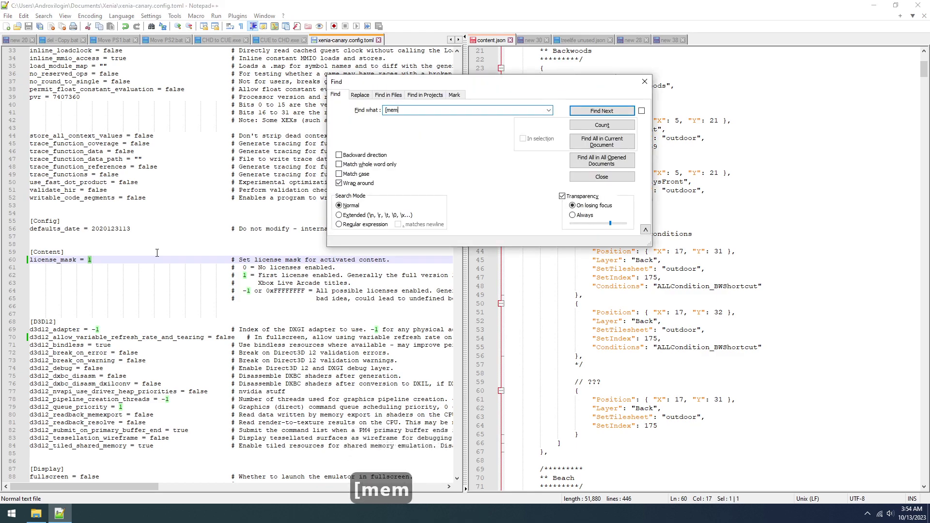
pyautogui.press('Return')
pyautogui.press('Escape')
pyautogui.click(98, 305)
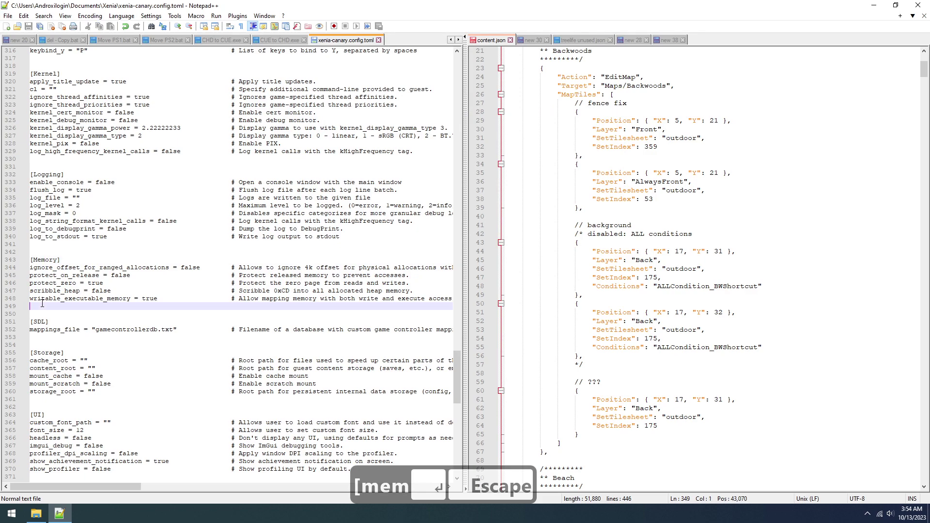
pyautogui.press('Return')
pyautogui.press('Return')
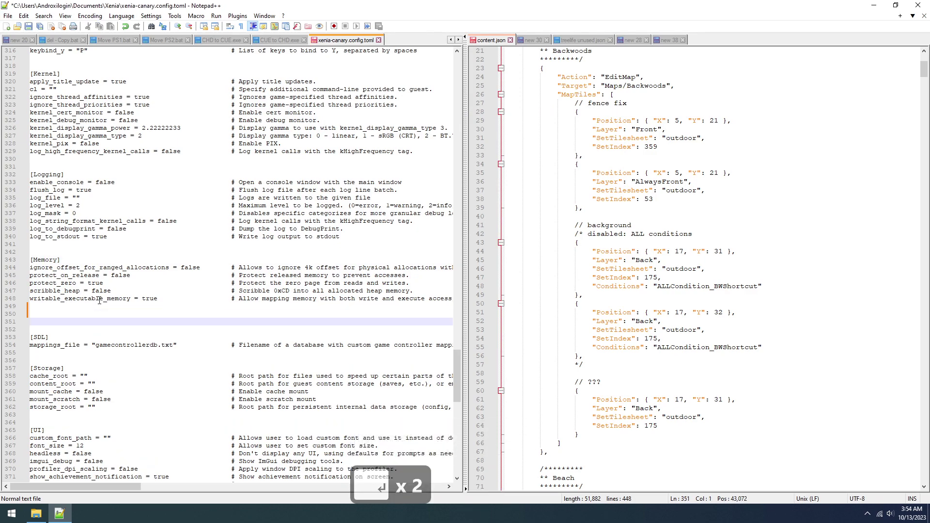
pyautogui.write('[Profiles')
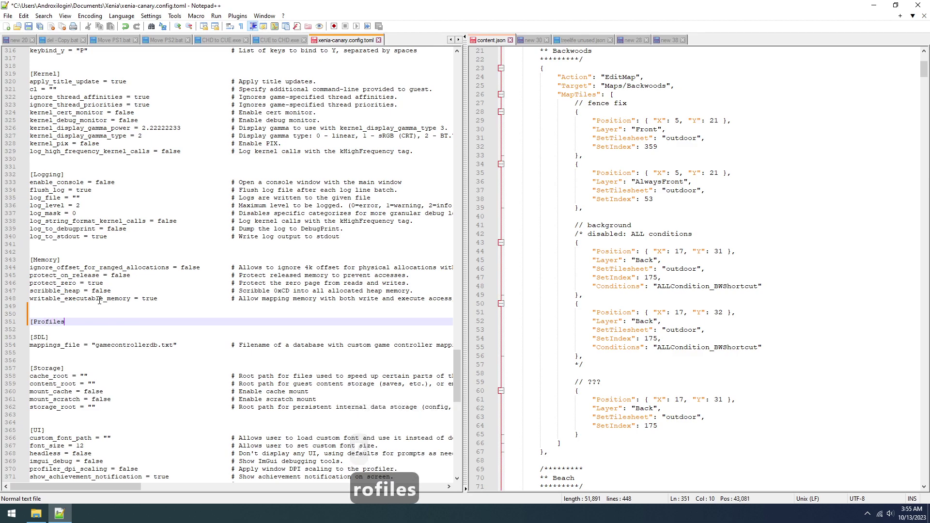
pyautogui.write(']')
pyautogui.press('Return')
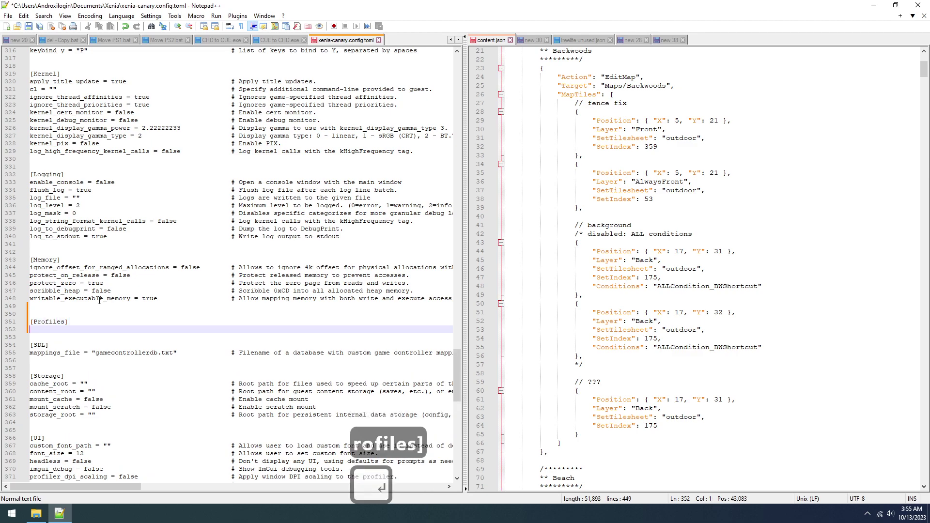
# - Add the line "user_0_state = 1" under [Profiles]
pyautogui.write('user_')
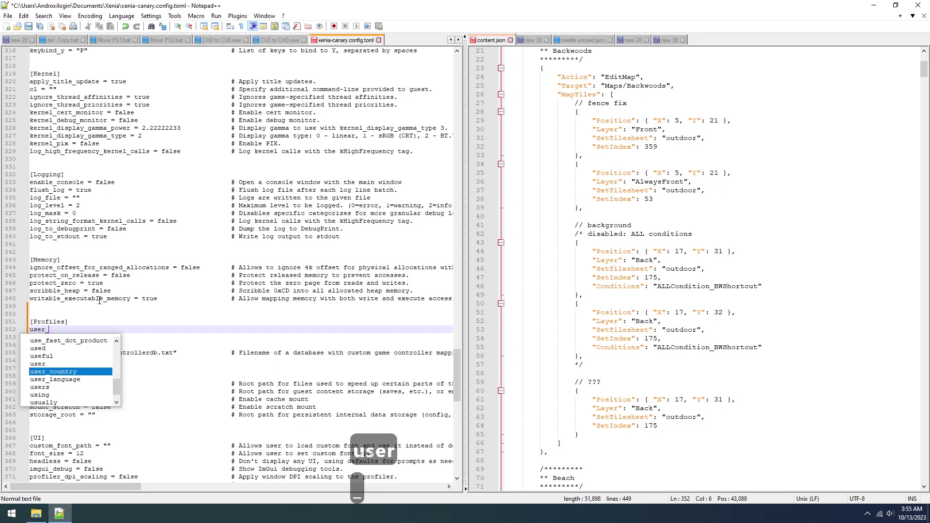
pyautogui.write('0 stat')
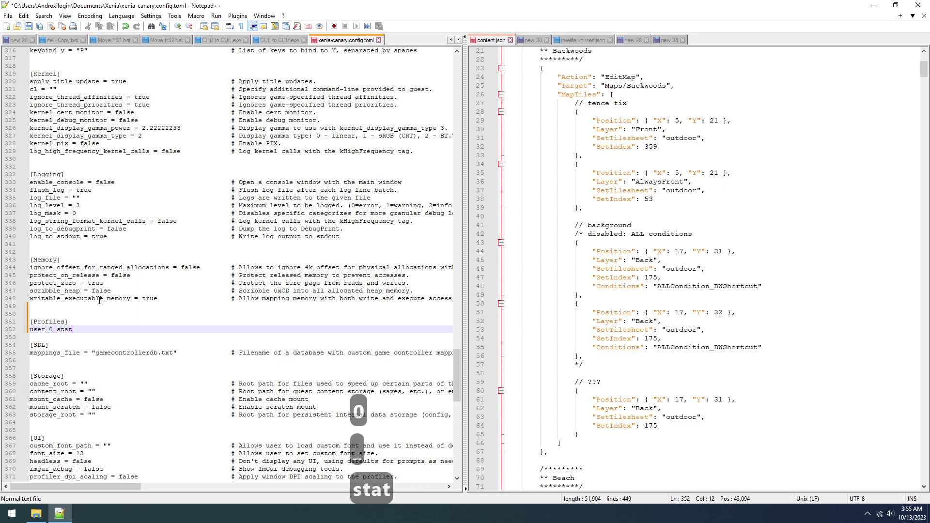
pyautogui.write('e_= 1')
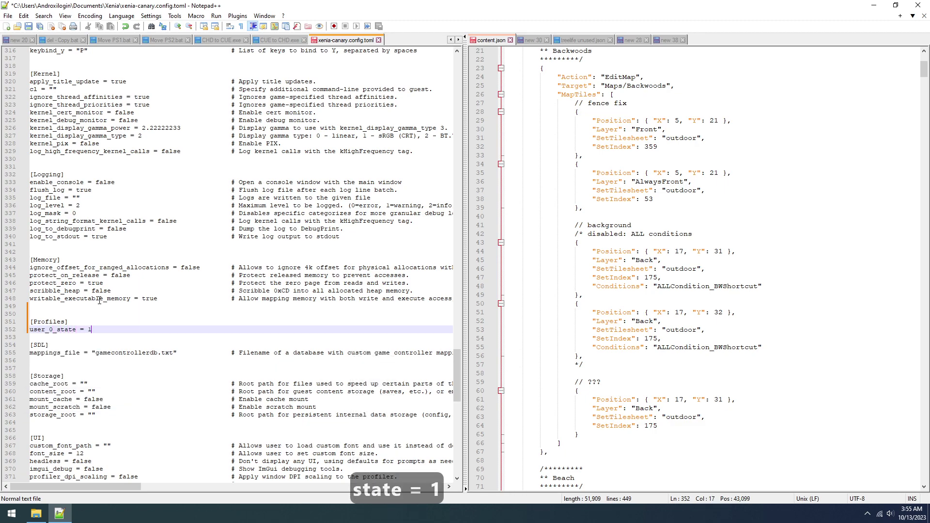
pyautogui.press('Return')
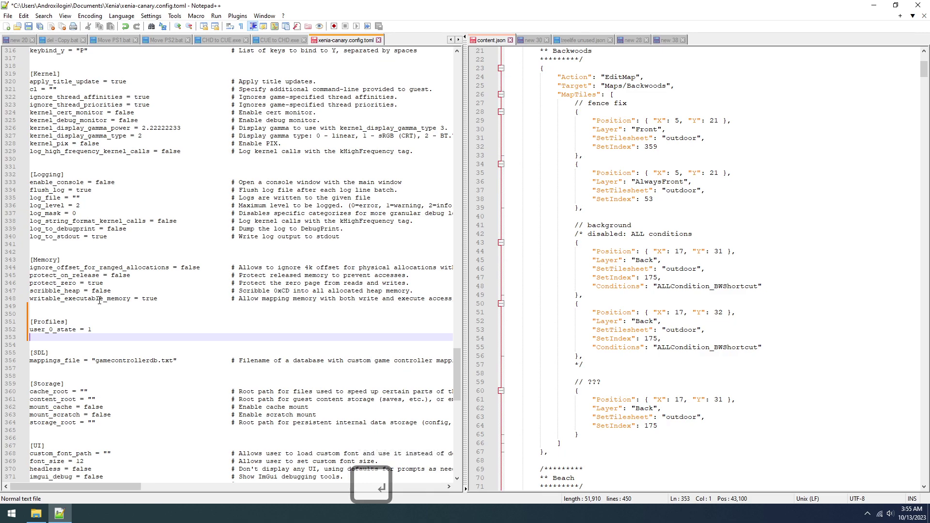
# - Add a user_0_xuid entry with empty single quotes below user_0_state, leaving the cursor between the quotes
pyautogui.write('user')
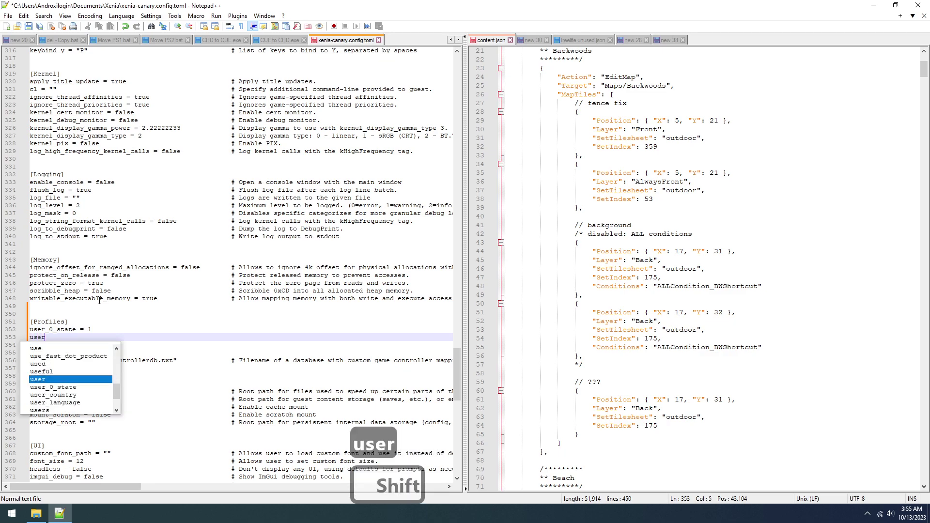
pyautogui.write('_')
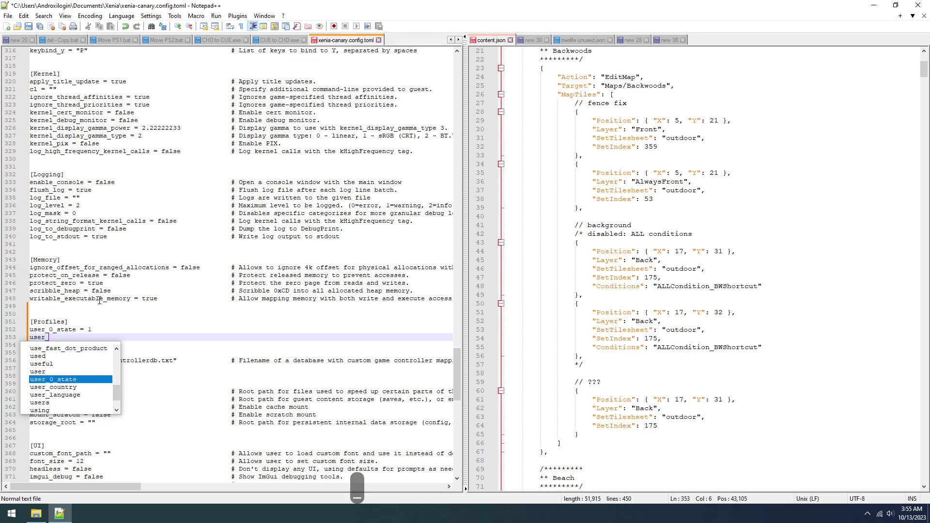
pyautogui.write('0_xui')
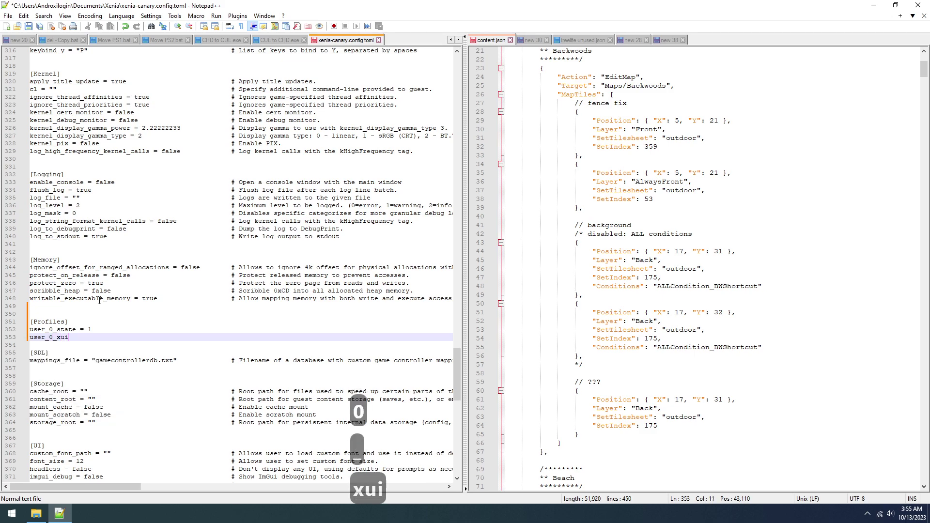
pyautogui.write('d ')
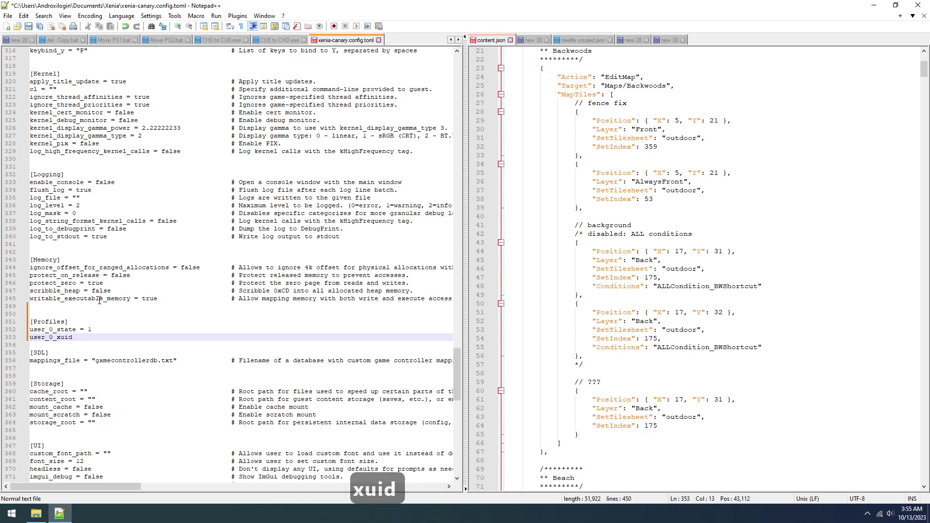
pyautogui.write("= ''")
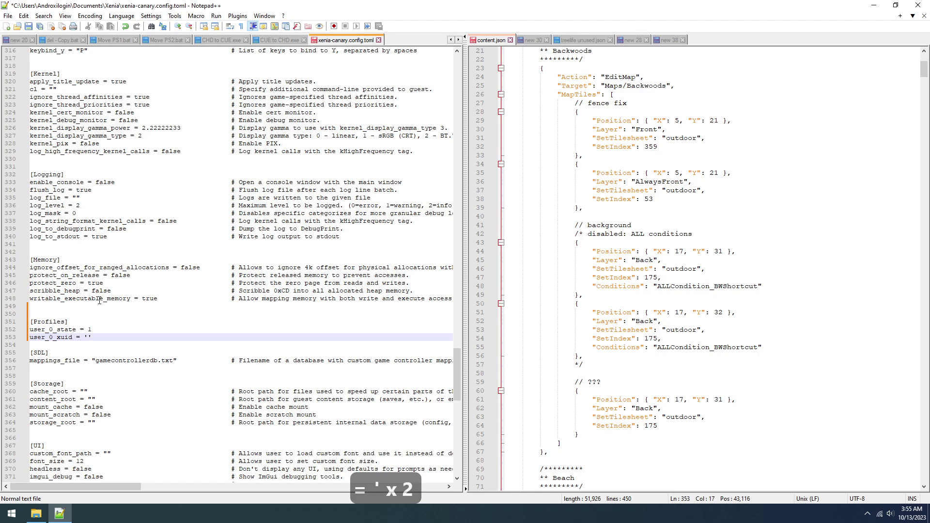
pyautogui.press('Left')
# - Switch to File Explorer and copy the name of the profile file in Xenia's content\FFFE07D1\00010000 folder
pyautogui.hotkey('alt', 'Tab')
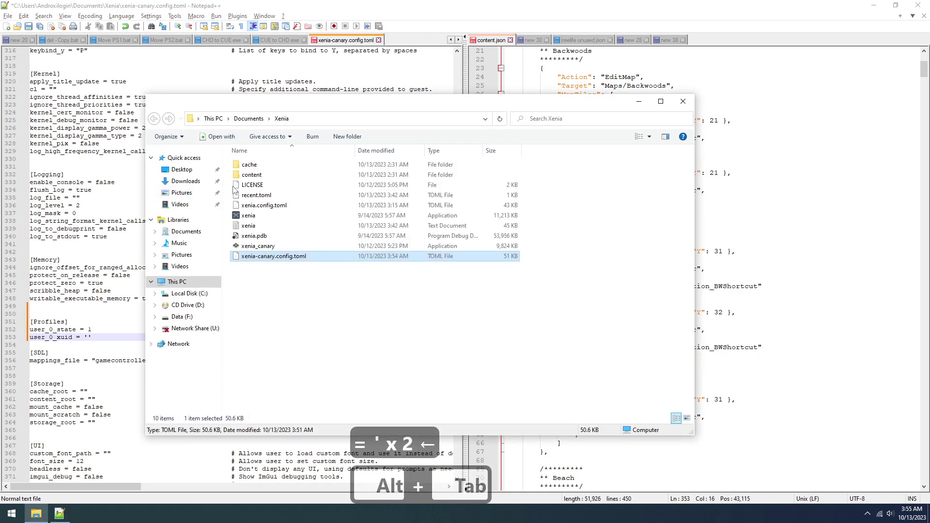
pyautogui.doubleClick(256, 176)
pyautogui.click(256, 185)
pyautogui.doubleClick(268, 186)
pyautogui.click(272, 166)
pyautogui.doubleClick(272, 166)
pyautogui.click(273, 166)
pyautogui.press('F2')
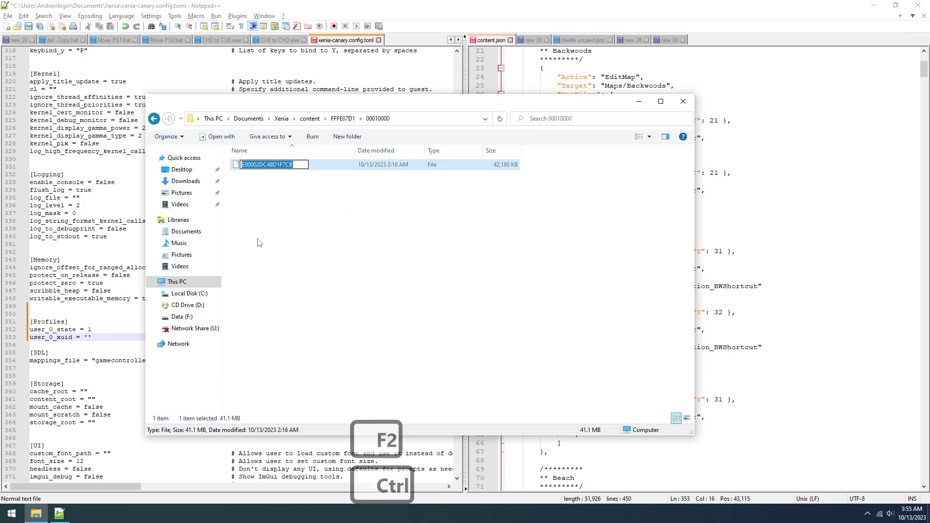
pyautogui.hotkey('ctrl', 'c')
# - Return to Notepad++, paste the copied profile ID between the user_0_xuid quotes, and save the file
pyautogui.hotkey('alt', 'Tab')
pyautogui.hotkey('ctrl', 'v')
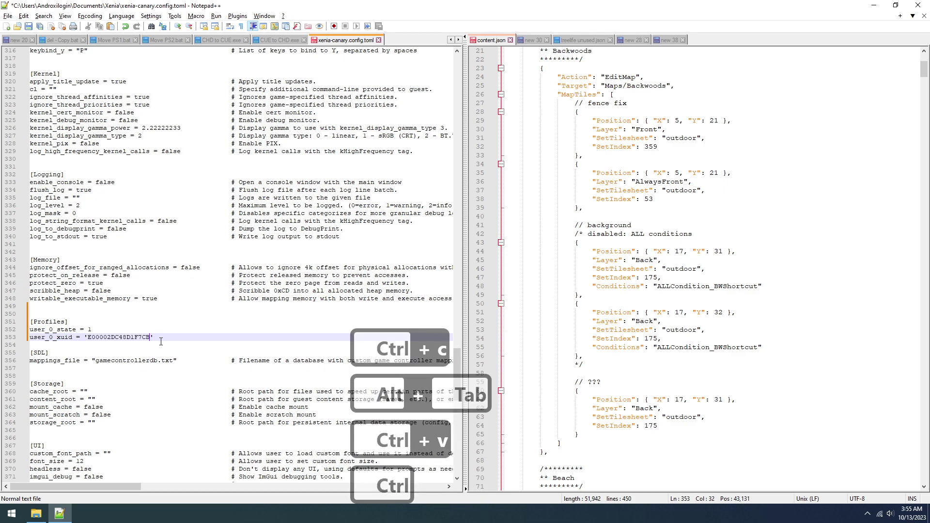
pyautogui.hotkey('ctrl', 's')
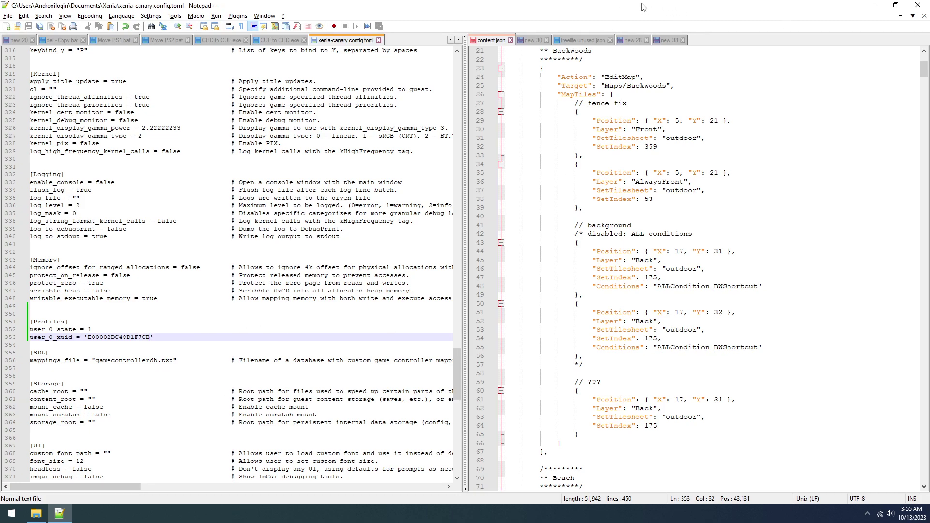
# - Minimize the text editor and close the File Explorer window showing the profile file
pyautogui.click(873, 5)
pyautogui.click(426, 227)
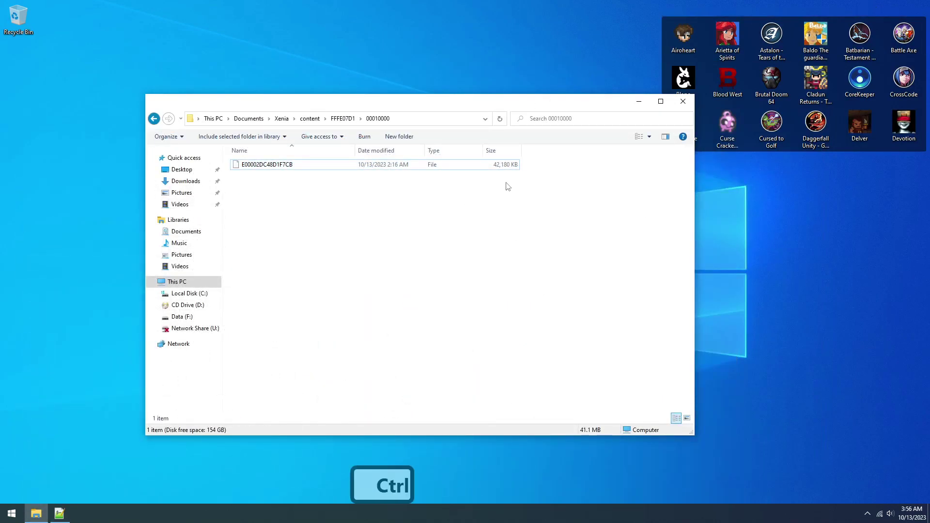
pyautogui.hotkey('ctrl', 'w')
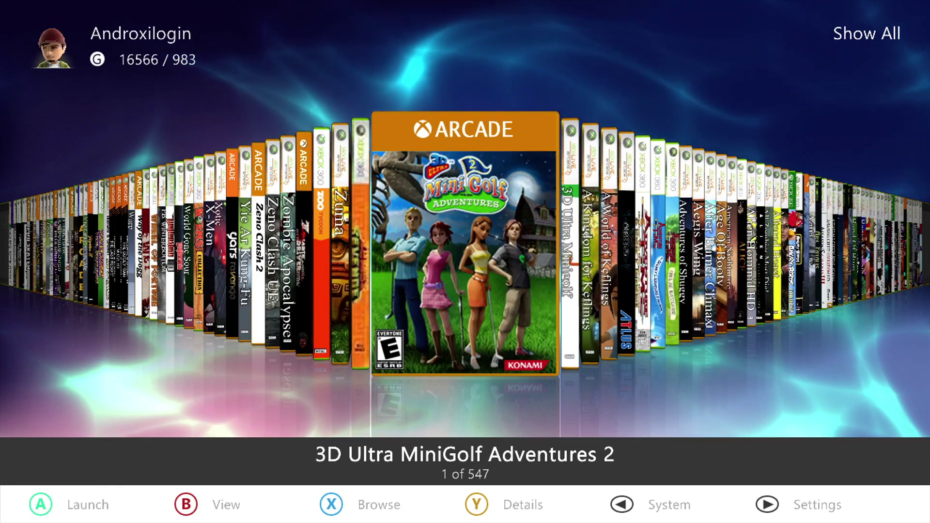
# - Switch to the Xbox 360 dashboard and open the Usb0 drive in its file manager
pyautogui.press('Escape')
pyautogui.press('Return')
pyautogui.press('Down')
pyautogui.press('Down')
pyautogui.press('Down')
pyautogui.press('Down')
pyautogui.press('Down')
pyautogui.press('Down')
pyautogui.press('Down')
pyautogui.press('Return')
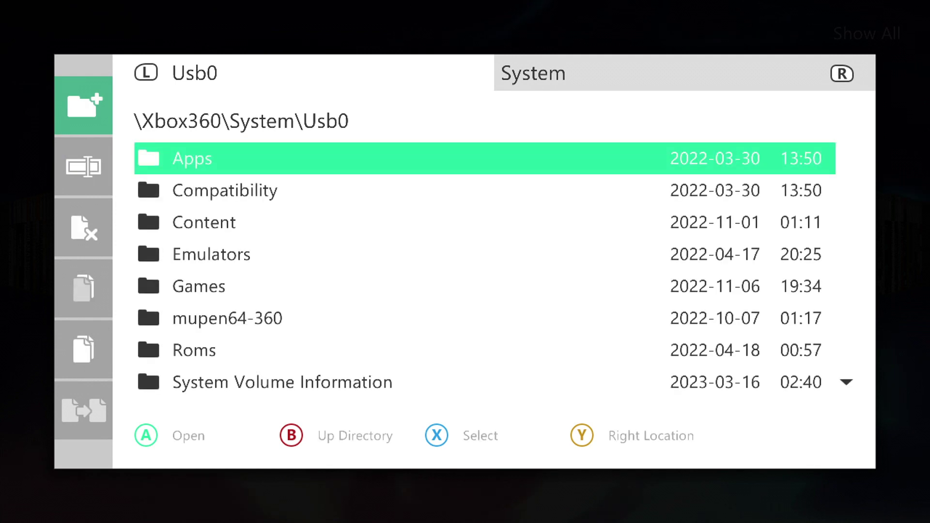
# - Open the Content folder on the Usb0 drive to show its profile folders
pyautogui.press('Down')
pyautogui.press('Down')
pyautogui.press('Return')
pyautogui.press('Down')
pyautogui.press('Up')
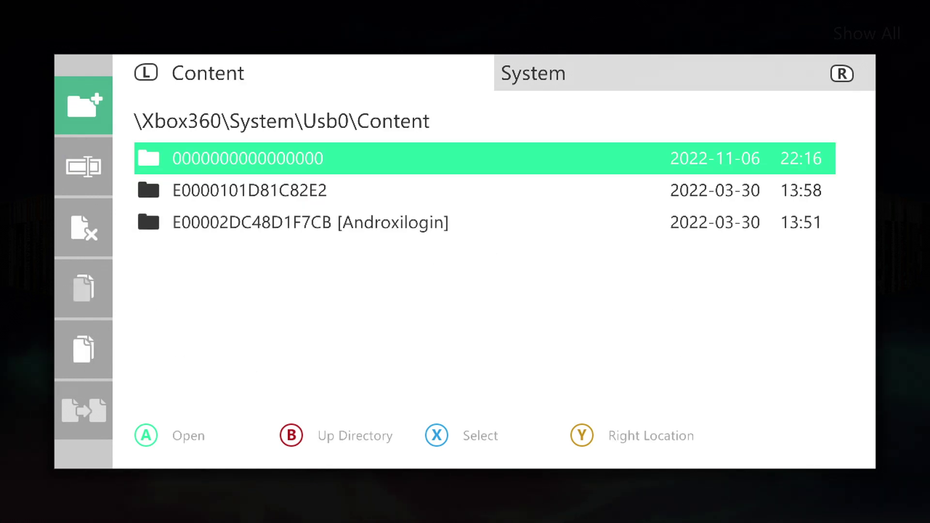
# - Open the profile folder labelled with the account's gamertag inside the Usb0 Content folder
pyautogui.press('Down')
pyautogui.press('Down')
pyautogui.press('Return')
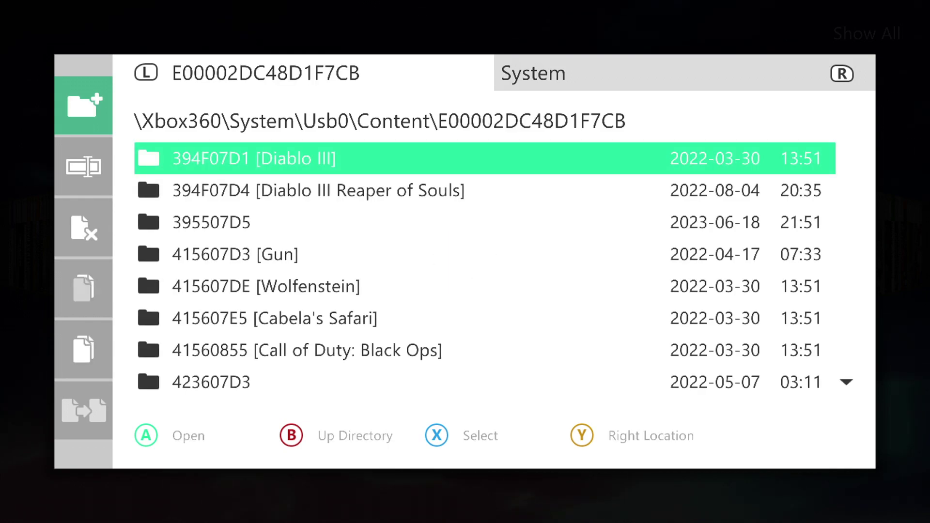
# - Look through the profile's game save folders and highlight the 58410954 [Banjo-Kazooie] folder
pyautogui.press('Up')
pyautogui.press('Up')
pyautogui.press('Up')
pyautogui.press('Up')
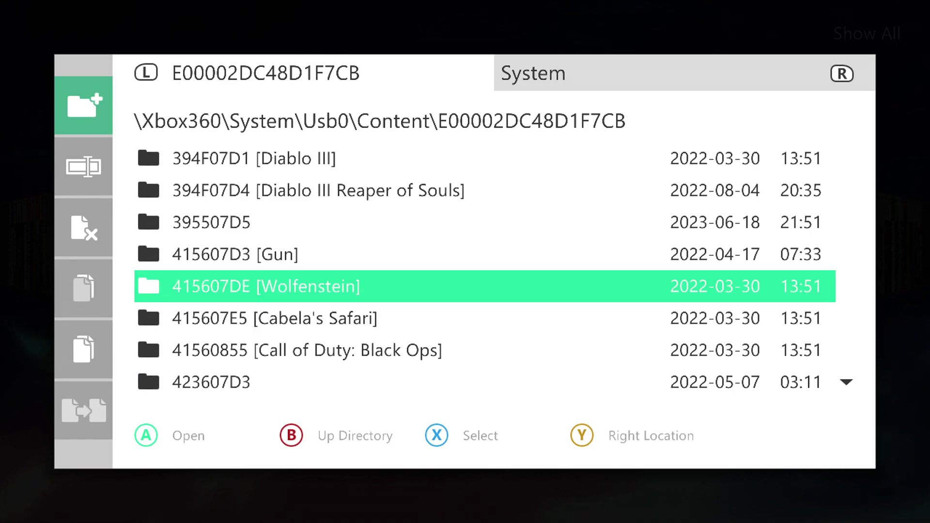
pyautogui.press('Down')
pyautogui.press('Down')
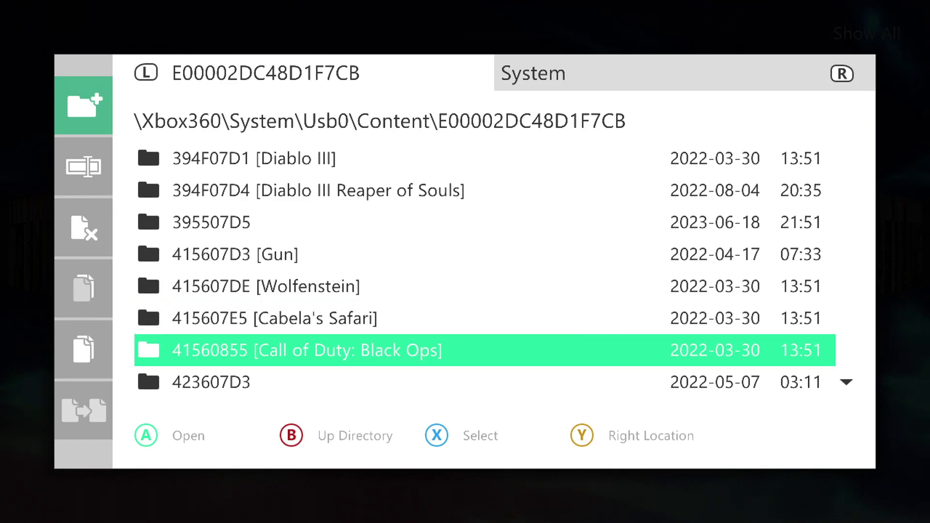
pyautogui.press('Down')
pyautogui.press('Down')
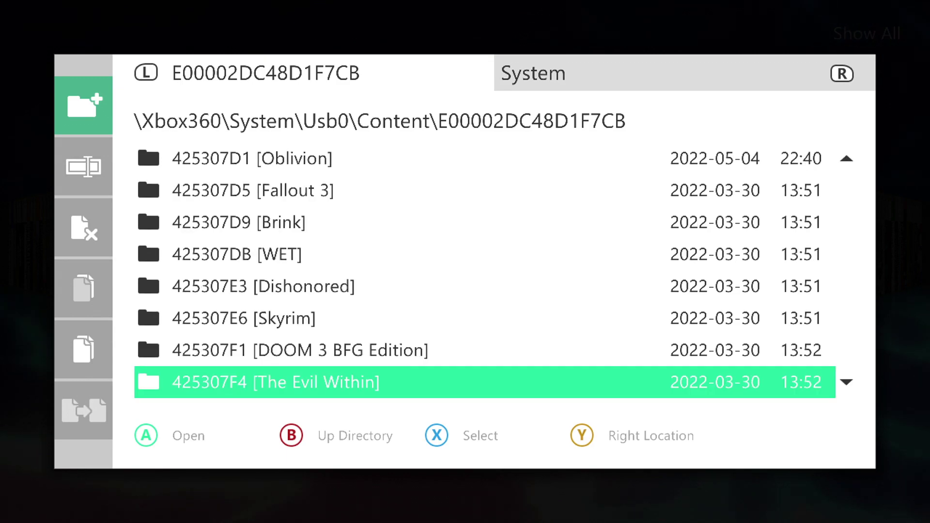
pyautogui.press('pagedown')
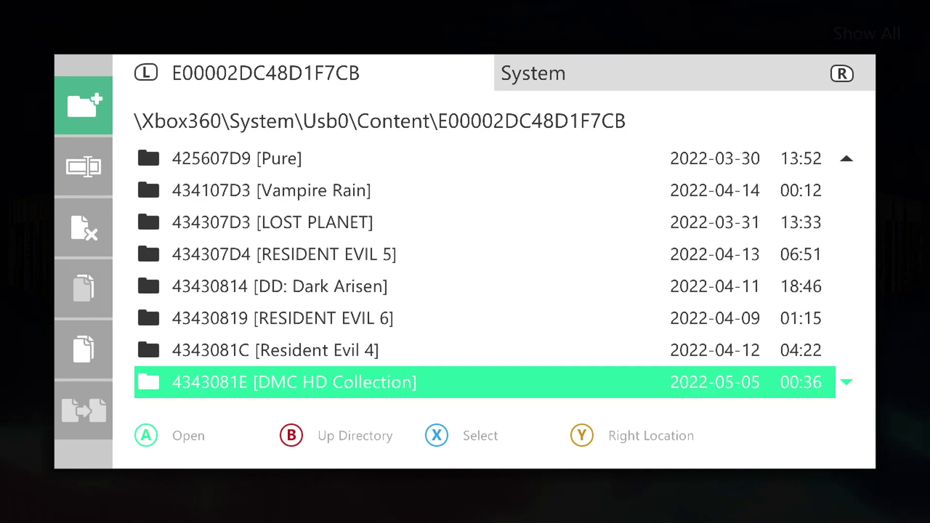
pyautogui.press('pagedown')
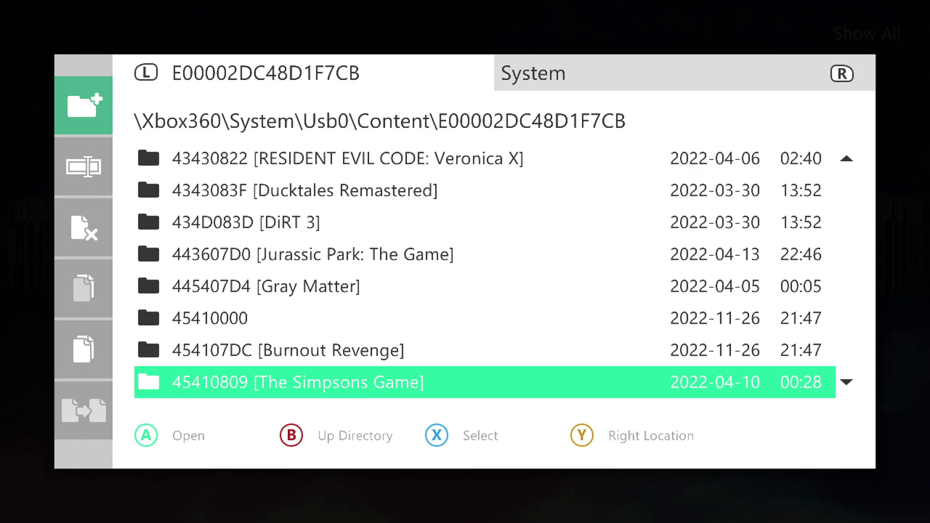
pyautogui.press('pagedown')
pyautogui.press('pagedown')
pyautogui.press('pagedown')
pyautogui.press('pagedown')
pyautogui.press('pagedown')
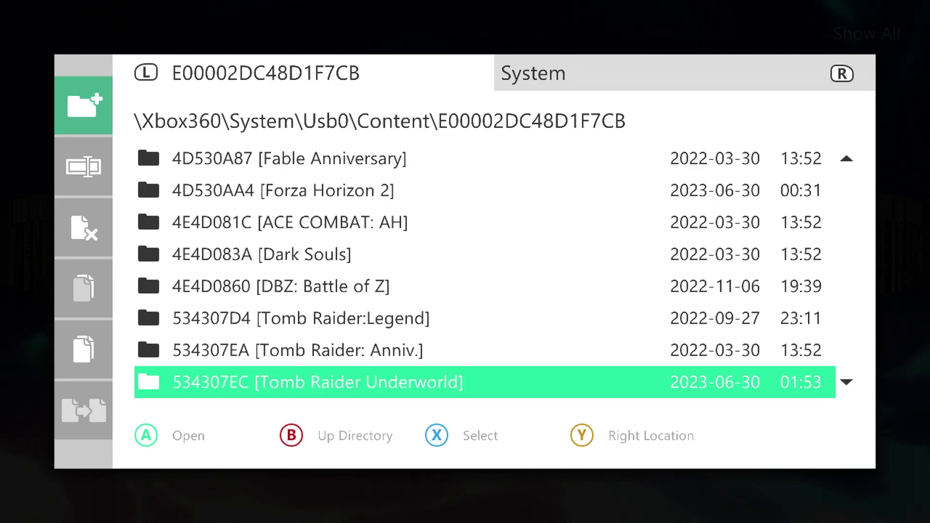
pyautogui.press('pagedown')
pyautogui.press('pagedown')
pyautogui.press('pagedown')
pyautogui.press('pagedown')
pyautogui.press('pagedown')
pyautogui.press('pagedown')
pyautogui.press('Up')
pyautogui.press('Up')
pyautogui.press('Up')
pyautogui.press('Up')
pyautogui.press('Up')
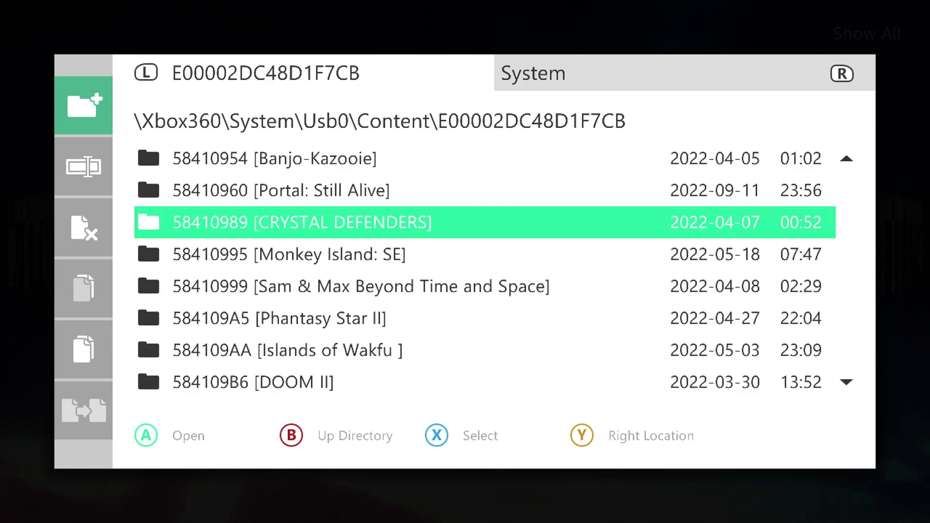
pyautogui.press('Up')
pyautogui.press('Up')
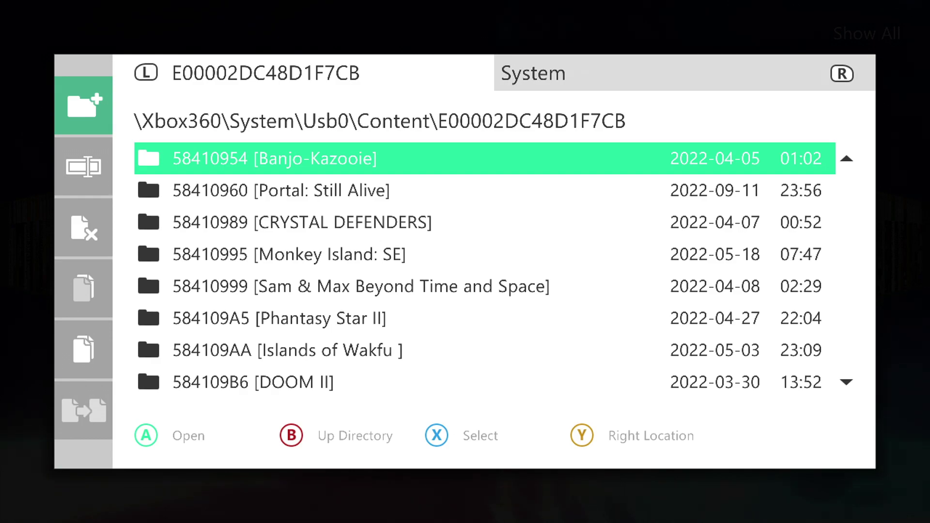
pyautogui.press('BackSpace')
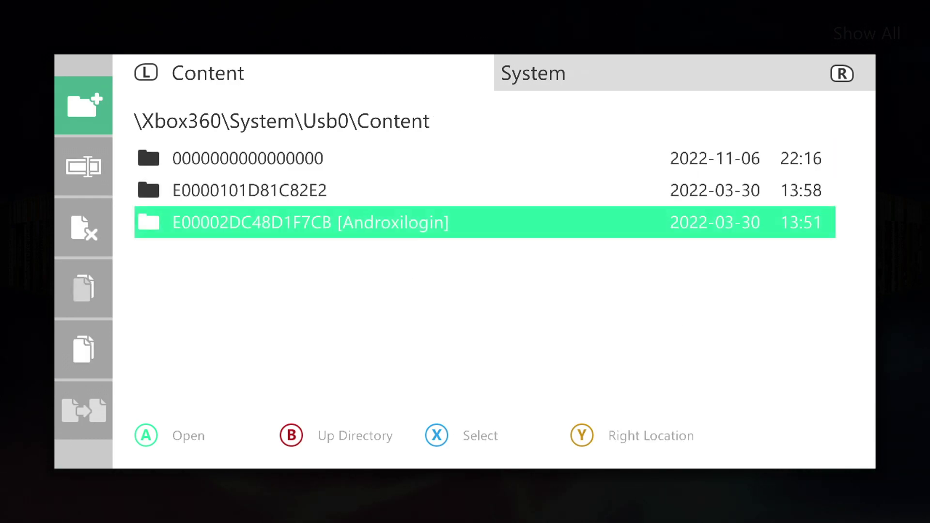
pyautogui.press('Up')
pyautogui.press('Up')
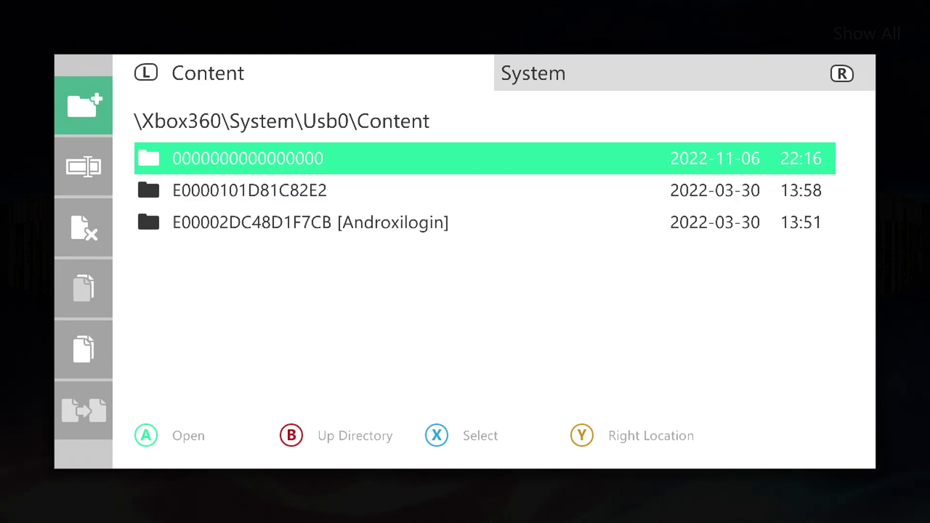
pyautogui.press('Return')
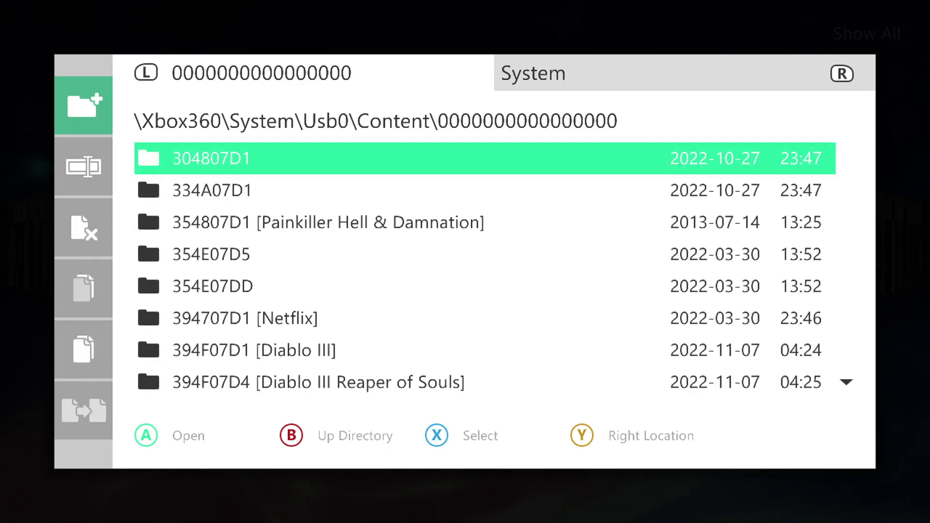
pyautogui.press('Down')
pyautogui.press('Down')
pyautogui.press('Down')
pyautogui.press('Down')
pyautogui.press('Down')
pyautogui.press('Down')
pyautogui.press('Down')
pyautogui.press('Down')
pyautogui.press('Down')
pyautogui.press('Down')
pyautogui.press('Down')
pyautogui.press('Down')
pyautogui.press('Down')
pyautogui.press('Down')
pyautogui.press('Down')
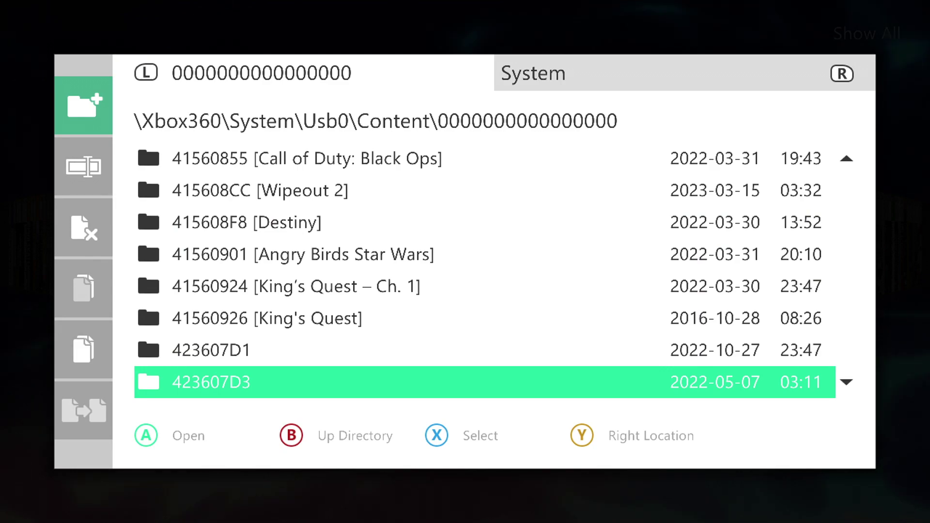
pyautogui.press('Down')
pyautogui.press('Down')
pyautogui.press('Down')
pyautogui.press('Down')
pyautogui.press('Down')
pyautogui.press('Down')
pyautogui.press('Down')
pyautogui.press('Down')
pyautogui.press('Down')
pyautogui.press('Down')
pyautogui.press('Down')
pyautogui.press('Down')
pyautogui.press('Down')
pyautogui.press('Down')
pyautogui.press('Down')
pyautogui.press('Down')
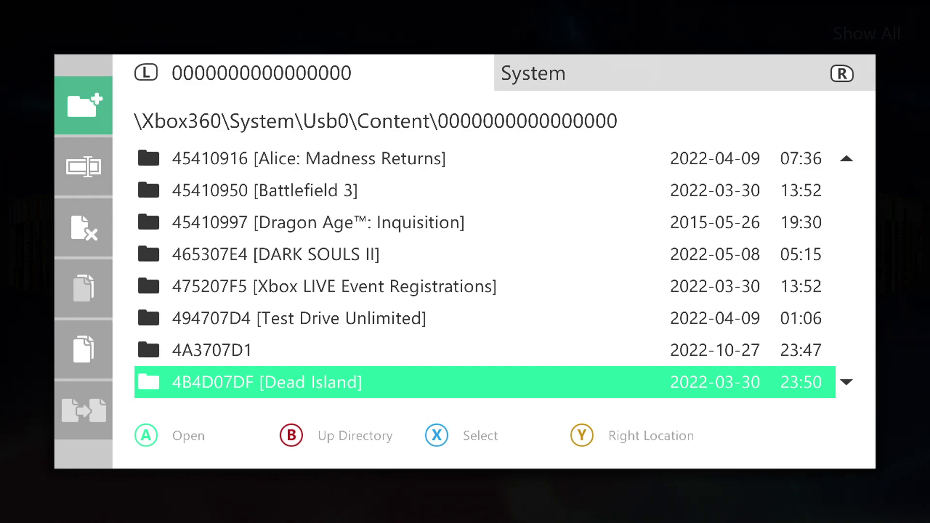
pyautogui.press('Down')
pyautogui.press('Down')
pyautogui.press('Down')
pyautogui.press('Down')
pyautogui.press('Down')
pyautogui.press('Down')
pyautogui.press('Down')
pyautogui.press('Down')
pyautogui.press('Down')
pyautogui.press('Down')
pyautogui.press('Down')
pyautogui.press('Down')
pyautogui.press('Down')
pyautogui.press('Down')
pyautogui.press('Down')
pyautogui.press('Down')
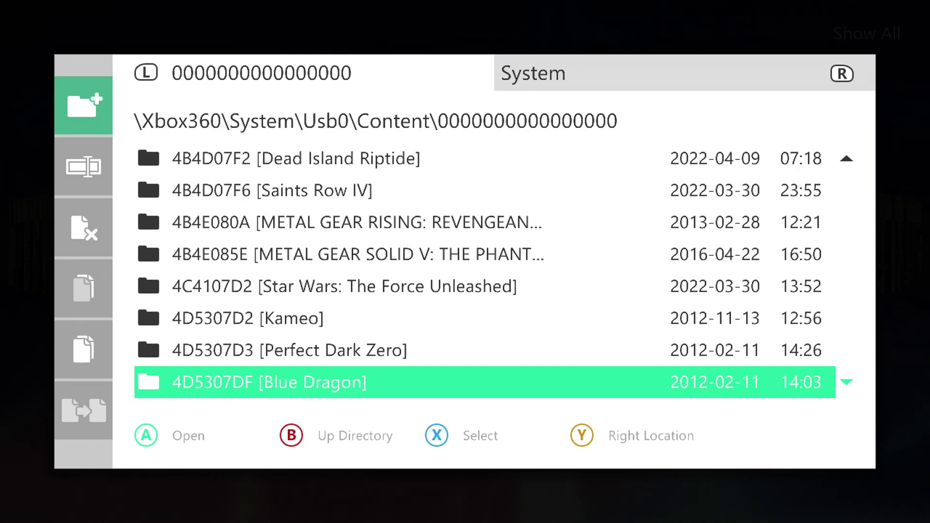
pyautogui.press('Up')
pyautogui.press('Up')
pyautogui.press('Up')
pyautogui.press('Up')
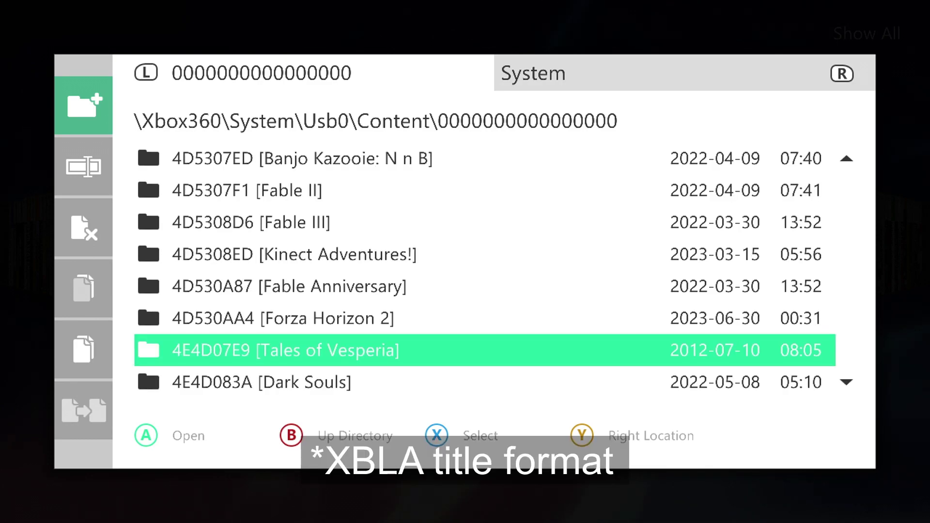
pyautogui.press('Up')
pyautogui.press('Up')
pyautogui.press('Up')
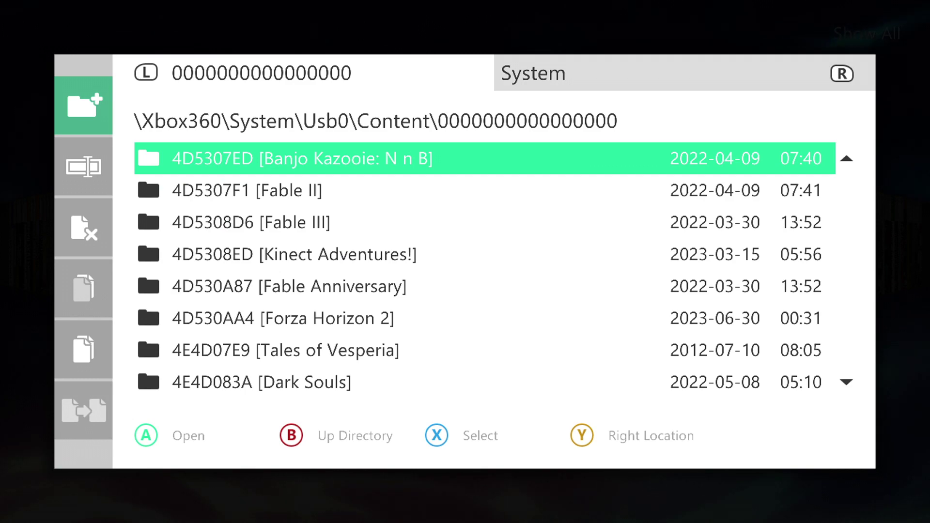
# - Close the console's file manager and launch FileZilla on the PC
pyautogui.press('Escape')
pyautogui.press('Escape')
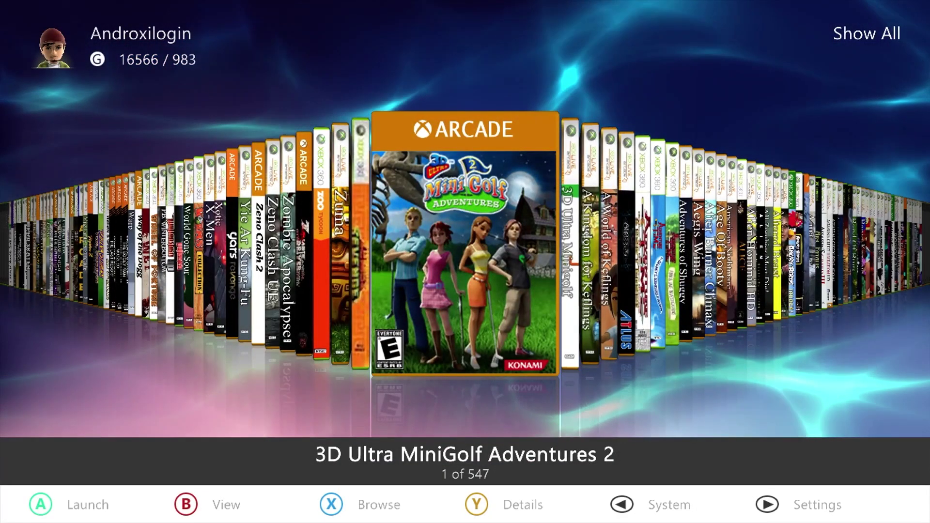
pyautogui.press('super')
pyautogui.write('filezilla')
pyautogui.press('Return')
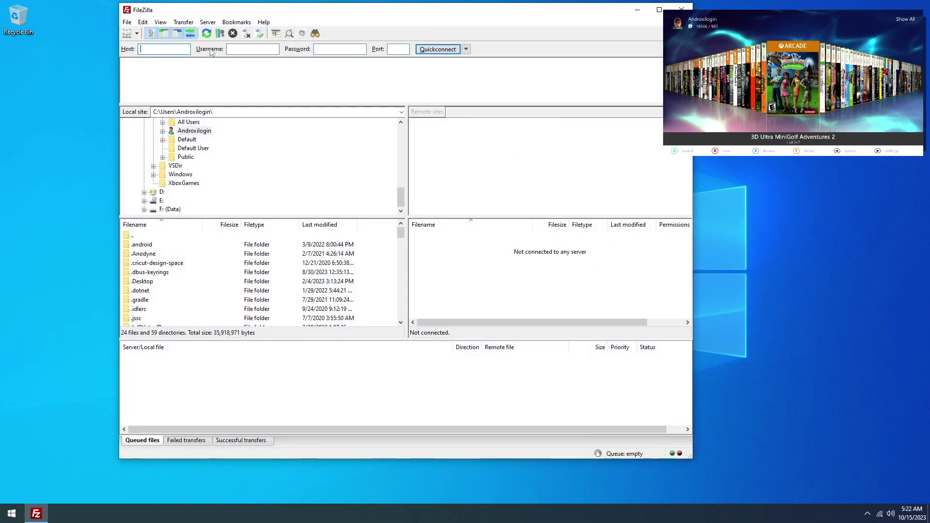
# - Connect to the console's FTP server at host 192.168.1.39 with username xbox and the account password, leaving the port blank
pyautogui.write('192')
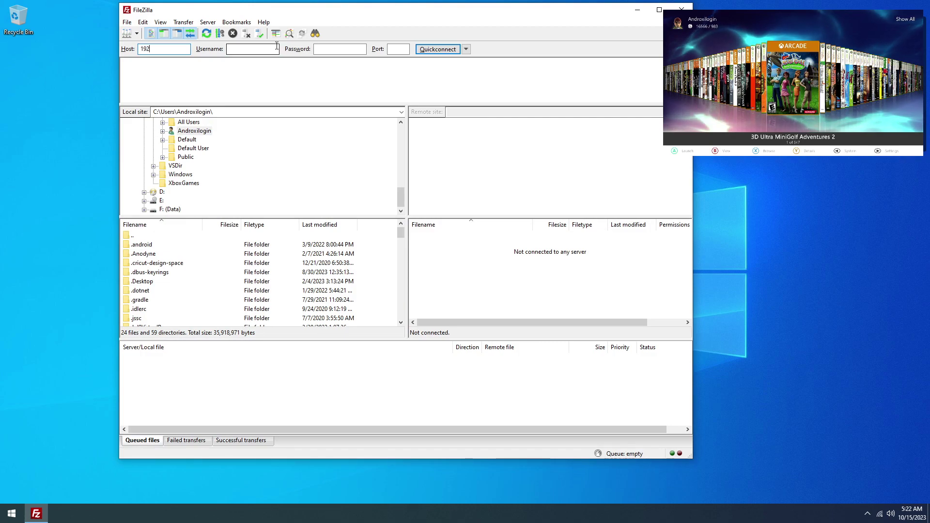
pyautogui.write('.168.1.39')
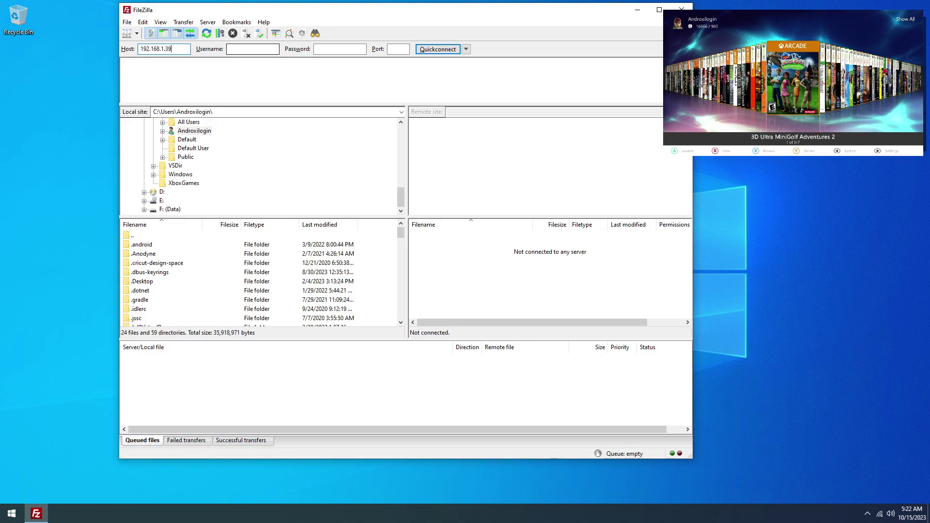
pyautogui.click(253, 49)
pyautogui.write('xb')
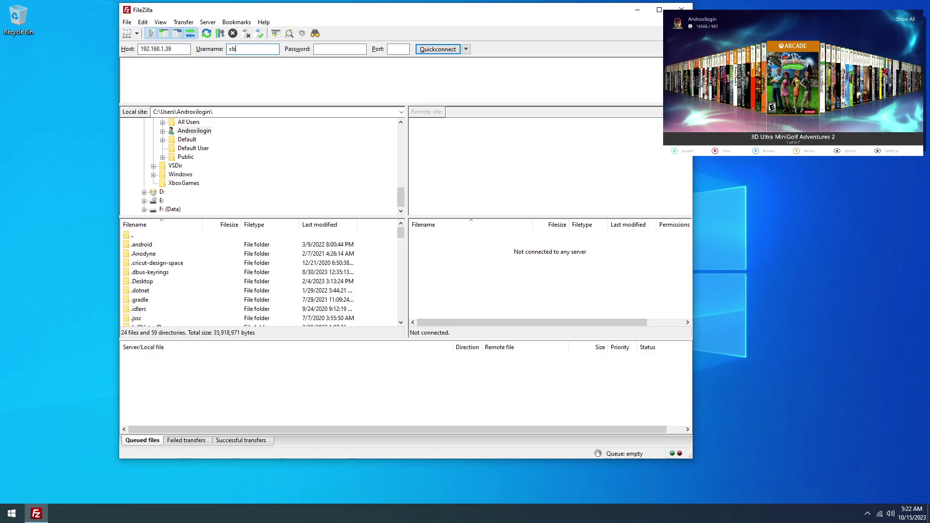
pyautogui.write('ox')
pyautogui.press('Tab')
pyautogui.write('xxxxxxxxx')
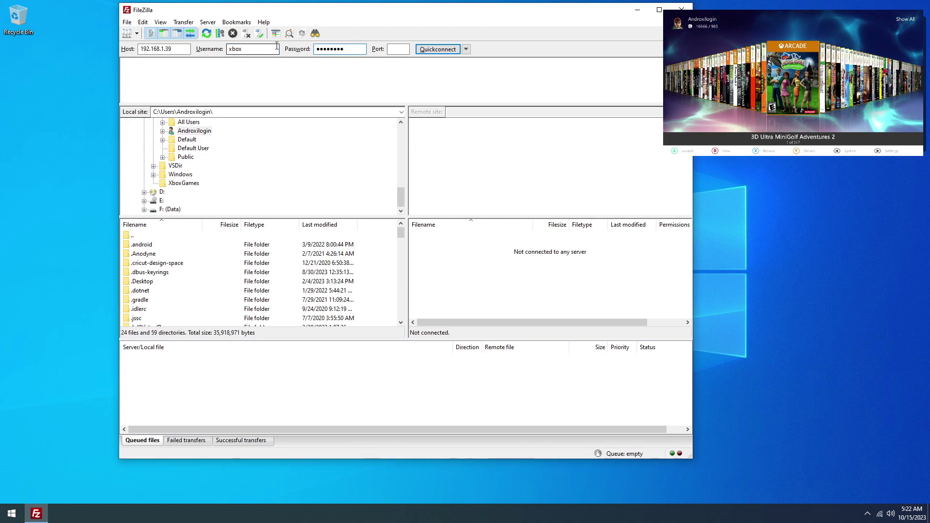
pyautogui.press('BackSpace')
pyautogui.press('Tab')
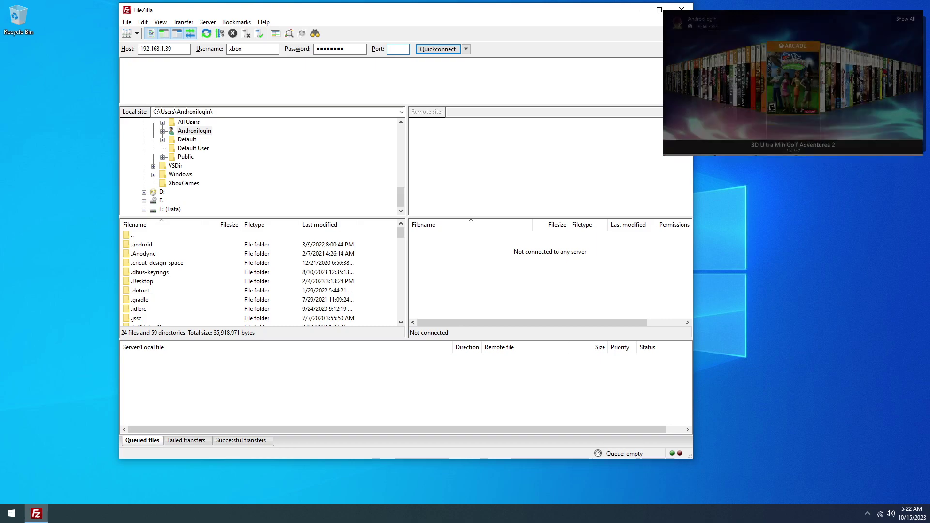
pyautogui.press('Return')
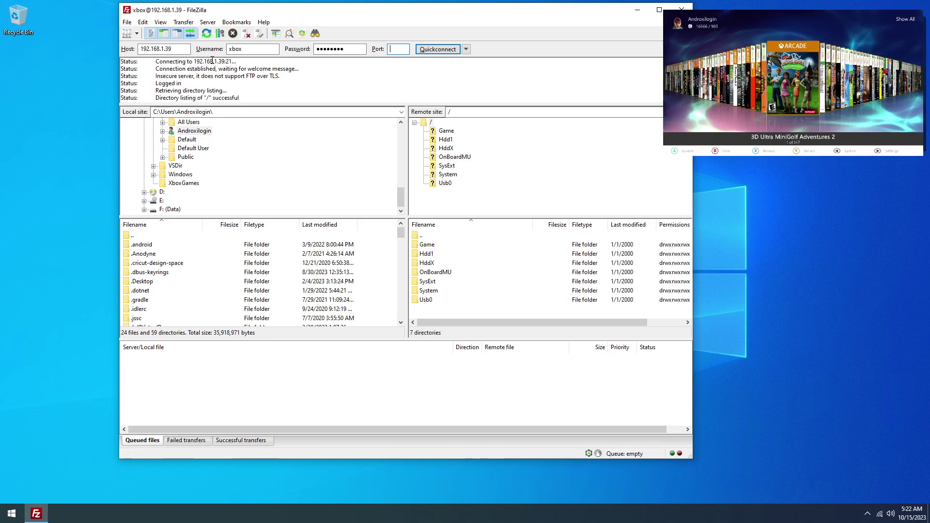
# - On the remote site, go through Usb0 and Content into the same gamertag profile's folder
pyautogui.doubleClick(426, 299)
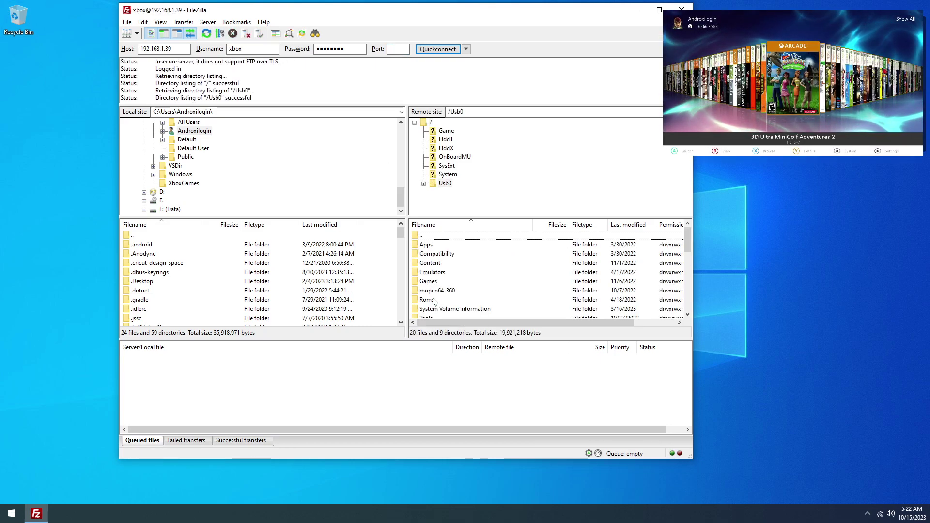
pyautogui.doubleClick(437, 264)
pyautogui.click(434, 265)
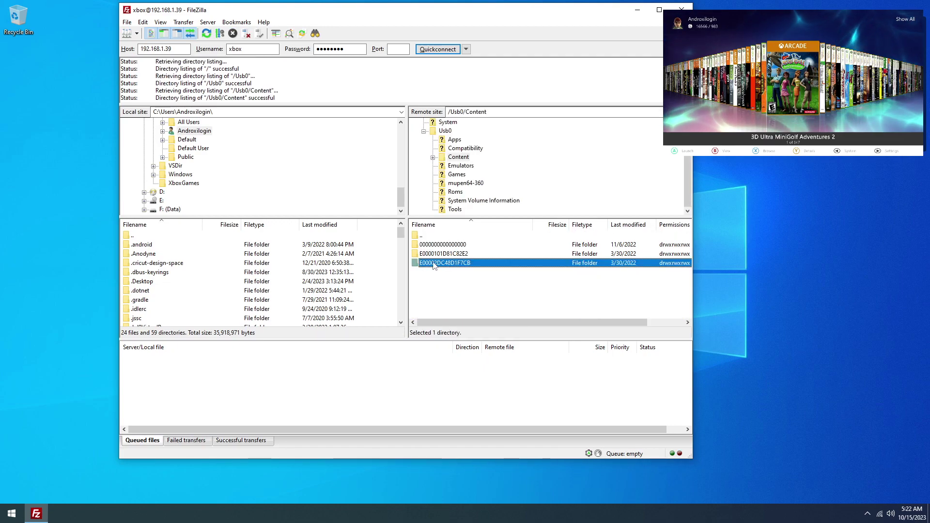
pyautogui.doubleClick(460, 268)
# - Quick-search the remote profile folder for 58410954 and select the matching Banjo-Kazooie save folder
pyautogui.click(503, 273)
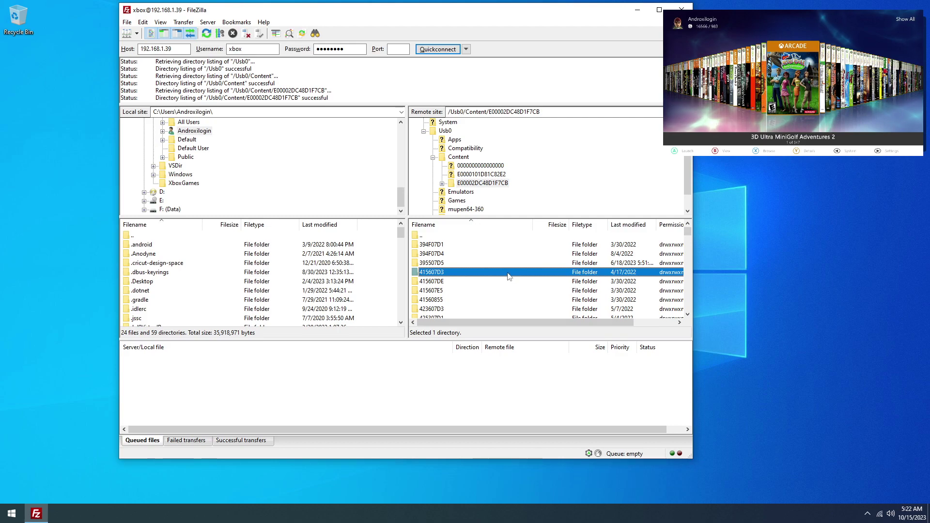
pyautogui.hotkey('ctrl', 'f')
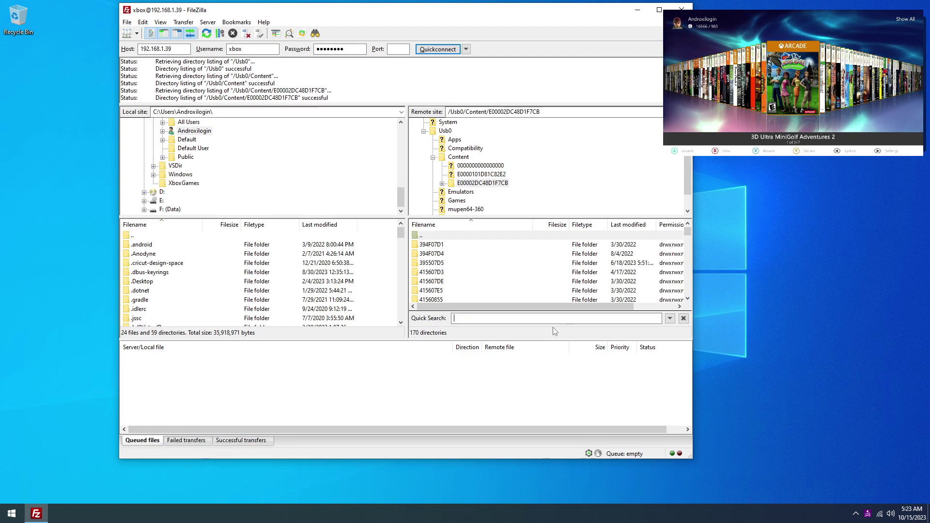
pyautogui.write('584')
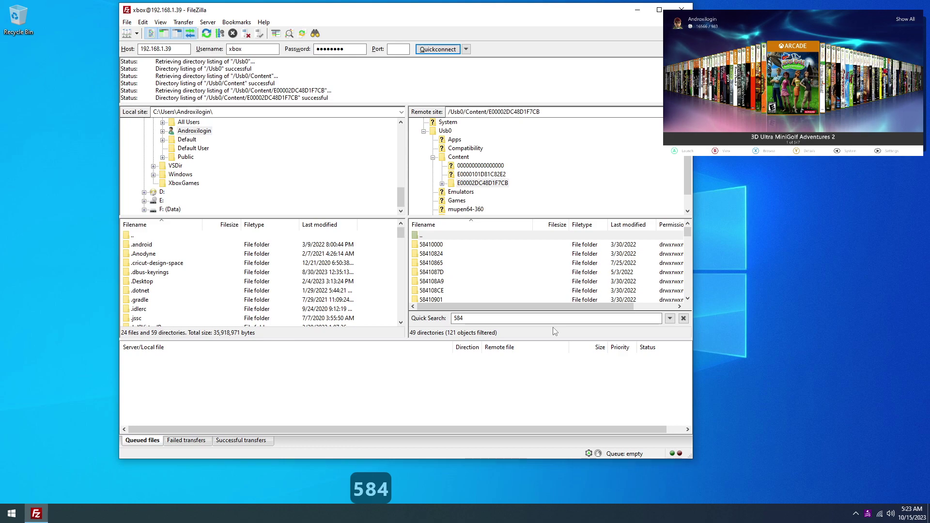
pyautogui.write('10')
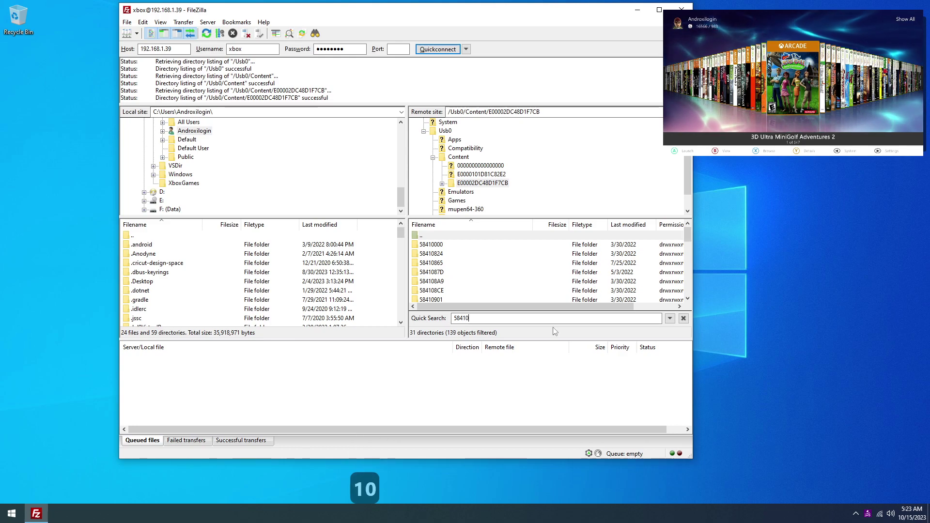
pyautogui.write('954')
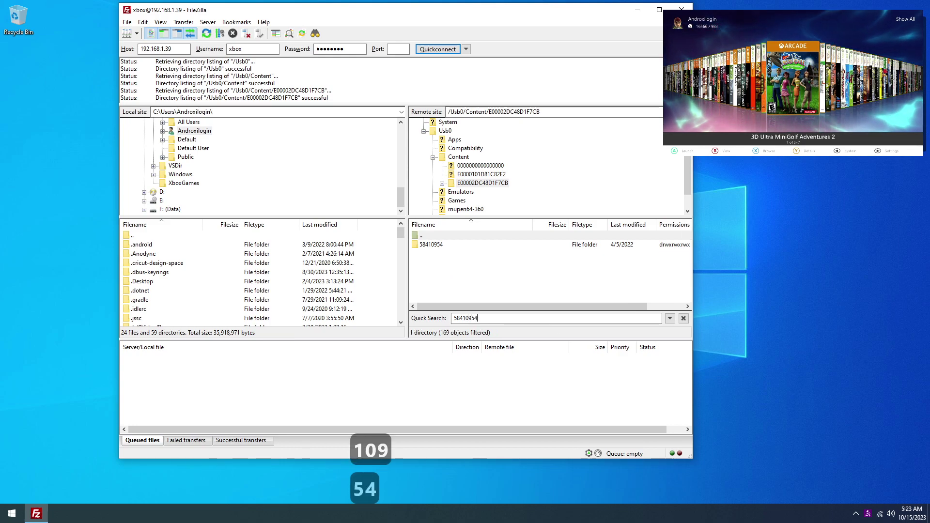
pyautogui.press('Return')
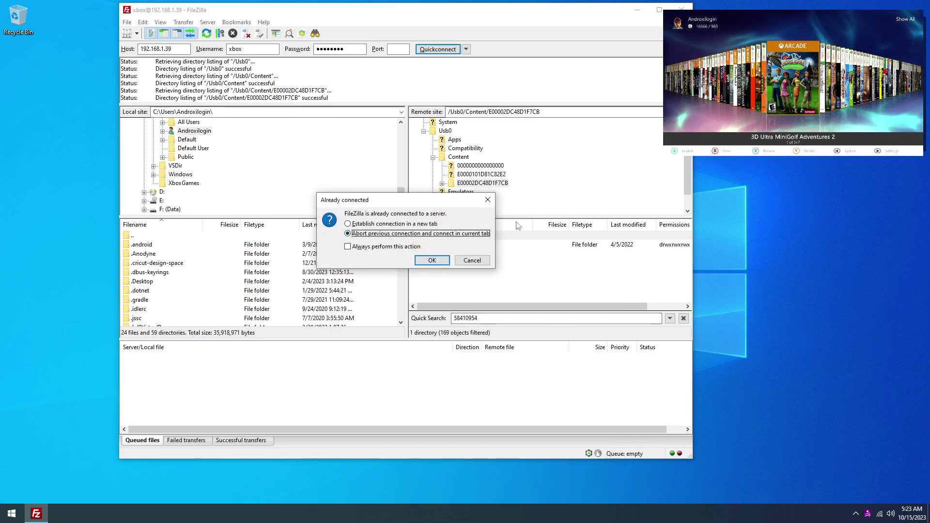
pyautogui.click(432, 260)
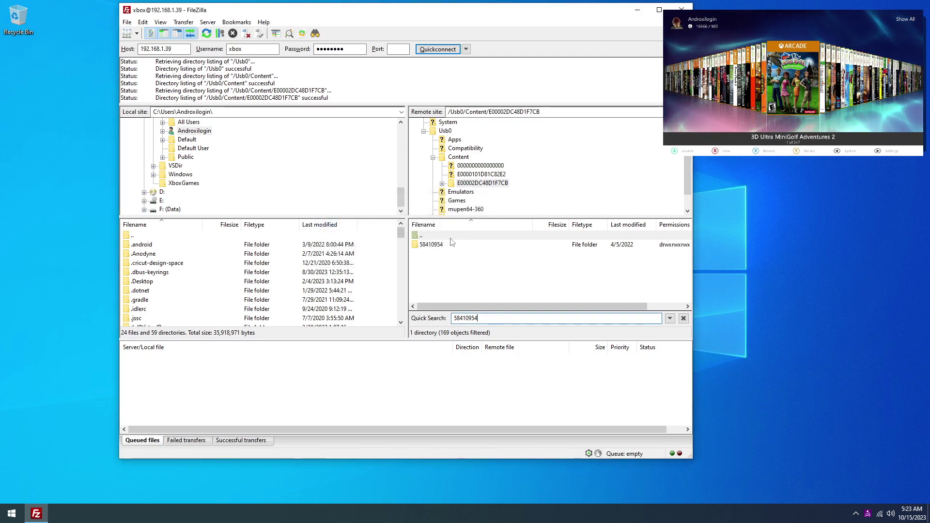
pyautogui.click(435, 248)
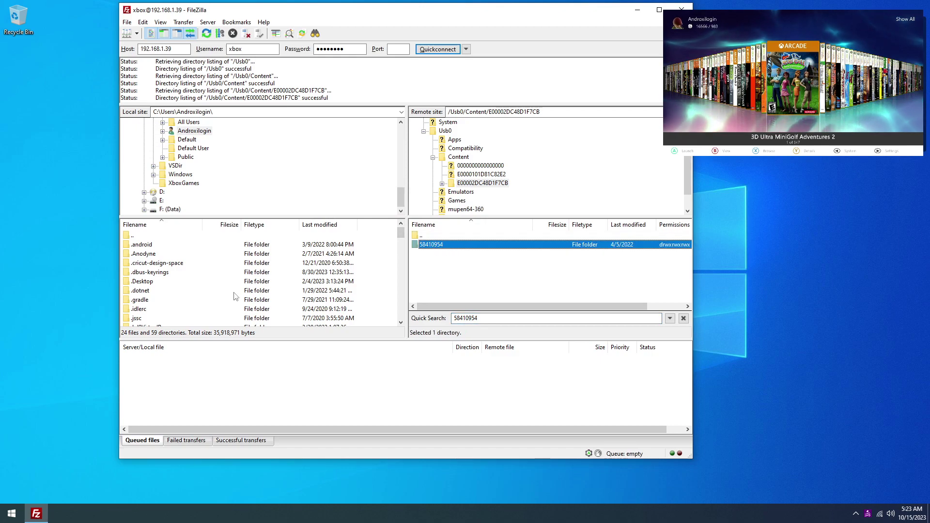
pyautogui.scroll(-5, 234, 296)
pyautogui.click(245, 283)
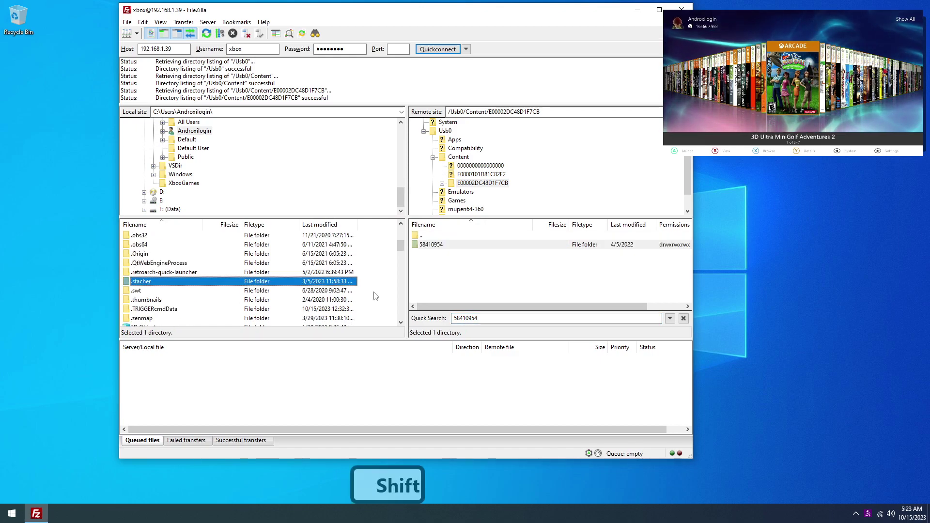
pyautogui.hotkey('ctrl', 'shift', 'n')
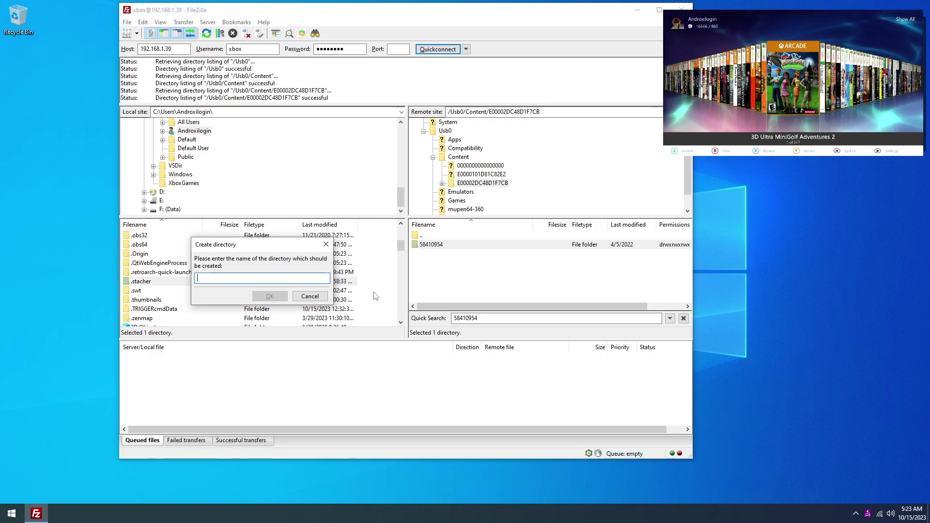
pyautogui.press('Escape')
# - On the local site, open the Desktop folder and create a directory named Kazooie in it
pyautogui.scroll(-5, 203, 252)
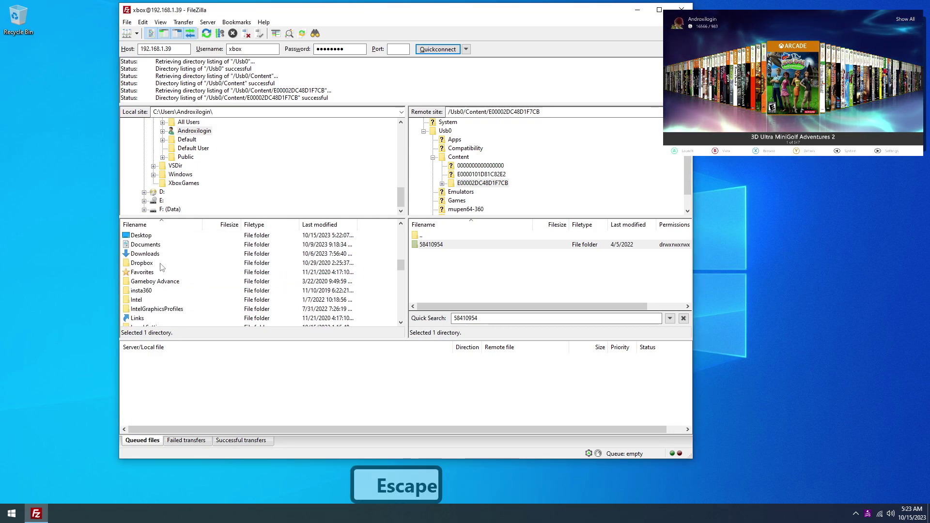
pyautogui.doubleClick(161, 236)
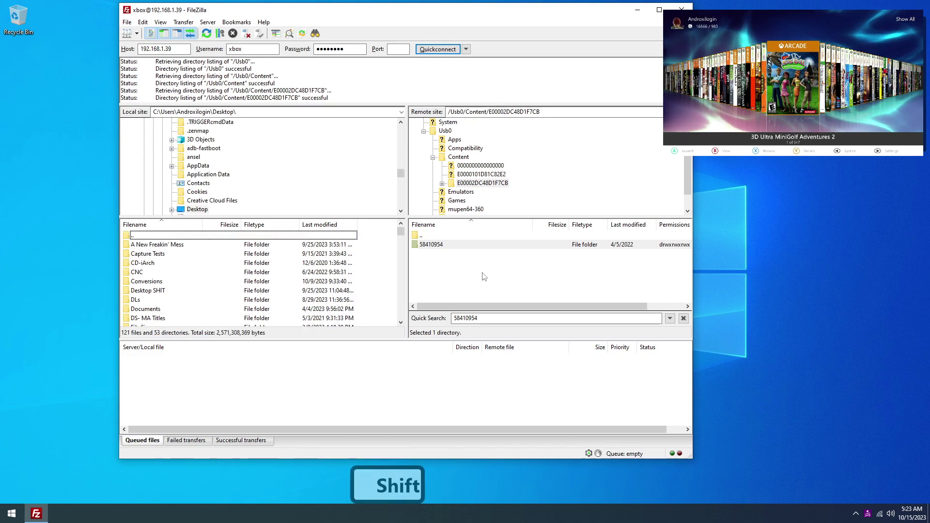
pyautogui.hotkey('ctrl', 'shift', 'n')
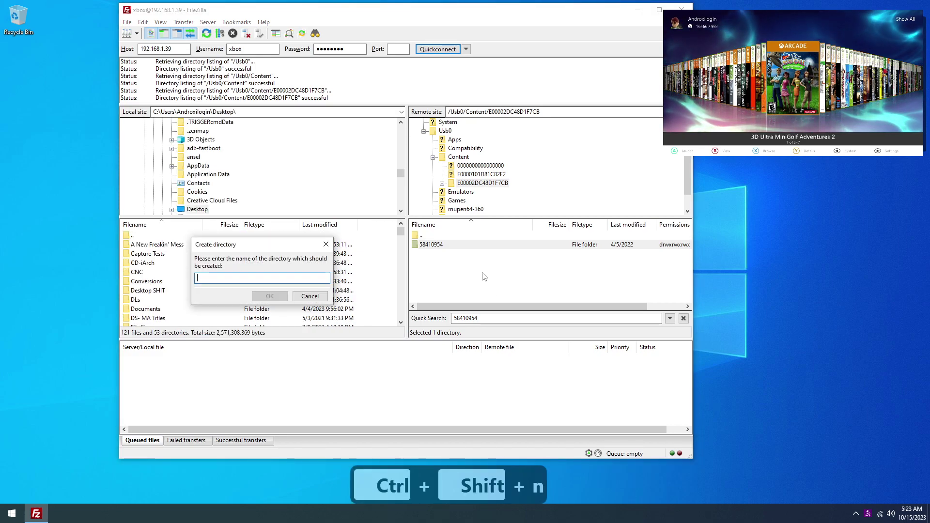
pyautogui.write('Kaz')
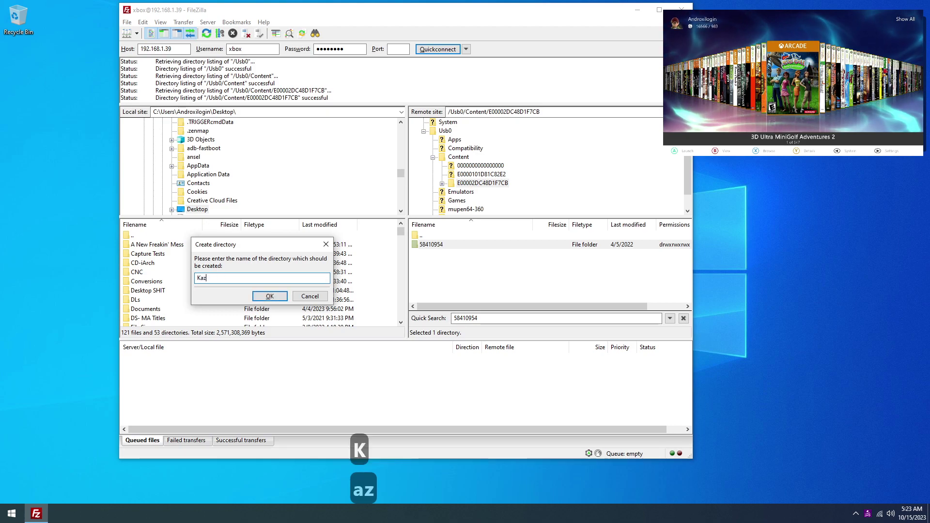
pyautogui.write('ooie')
pyautogui.press('Return')
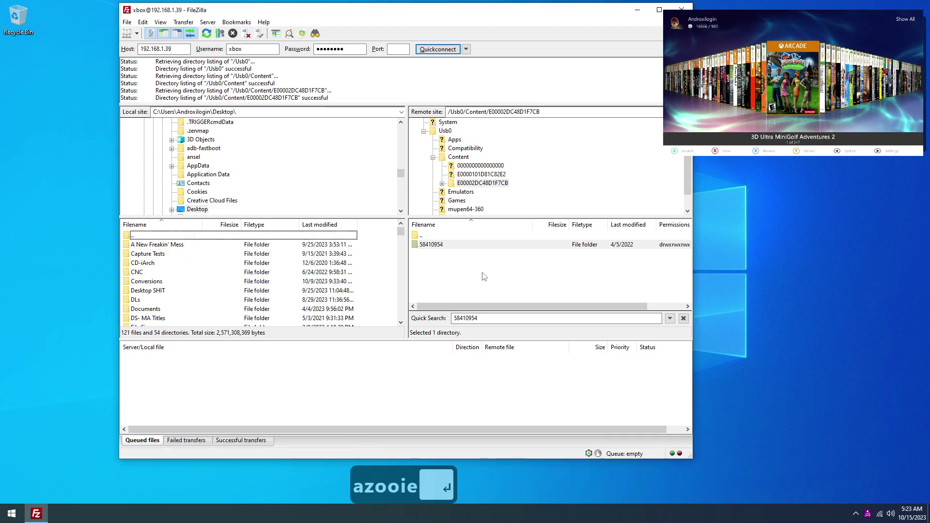
# - Open the local Kazooie directory and download the profile's 58410954 save folder into it
pyautogui.write('ka')
pyautogui.press('Return')
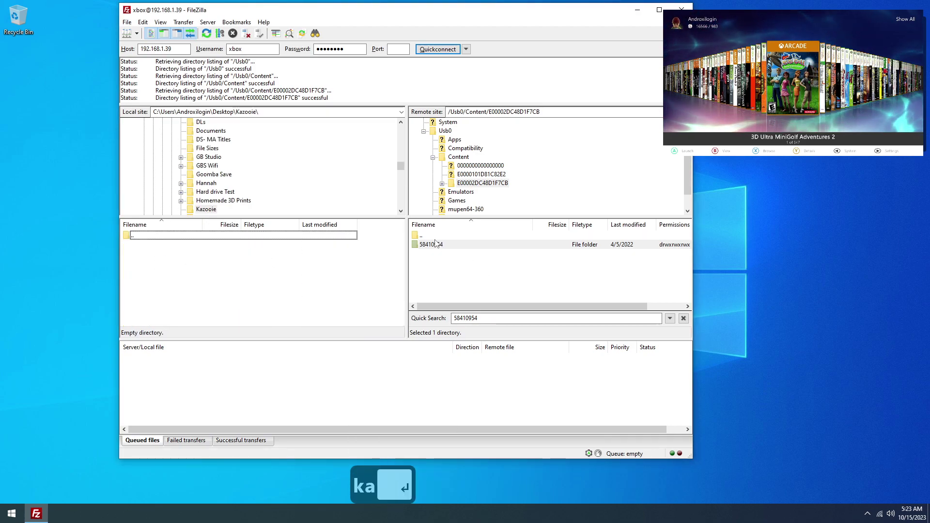
pyautogui.moveTo(436, 244); pyautogui.dragTo(291, 266)
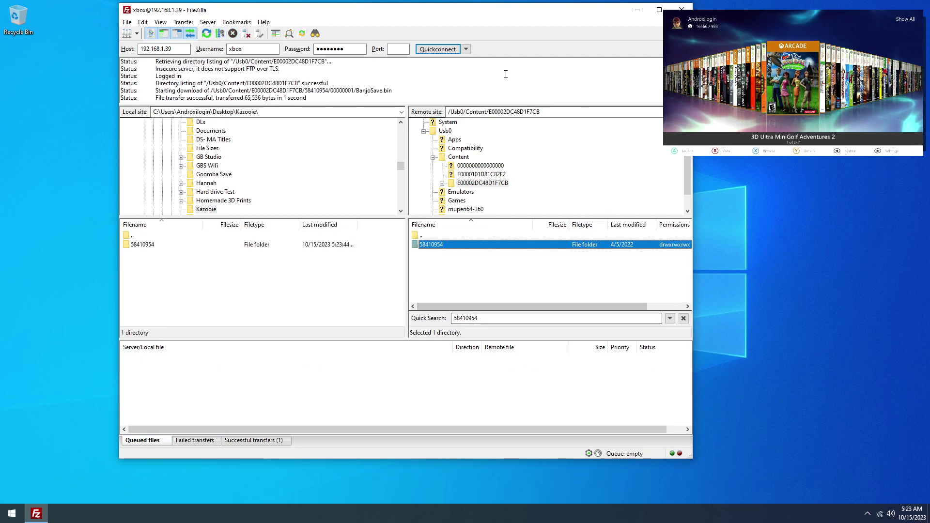
pyautogui.click(463, 167)
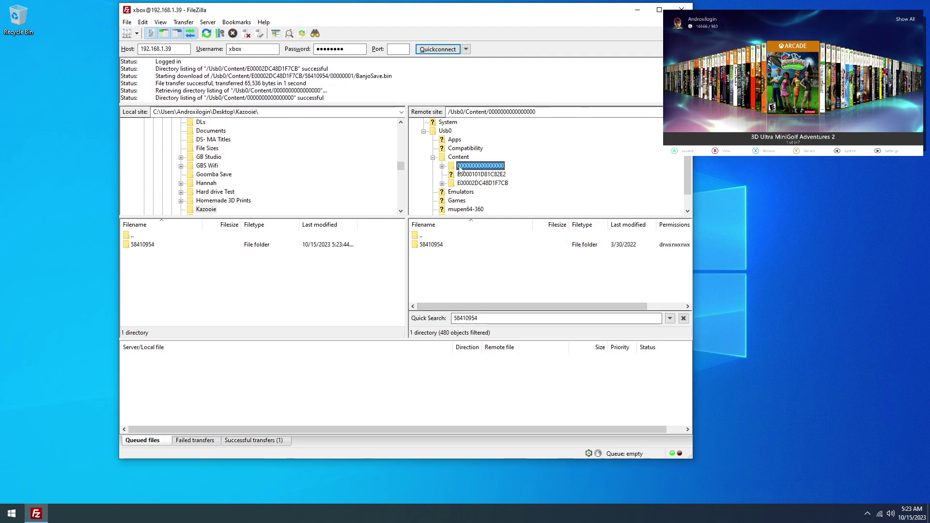
pyautogui.click(438, 245)
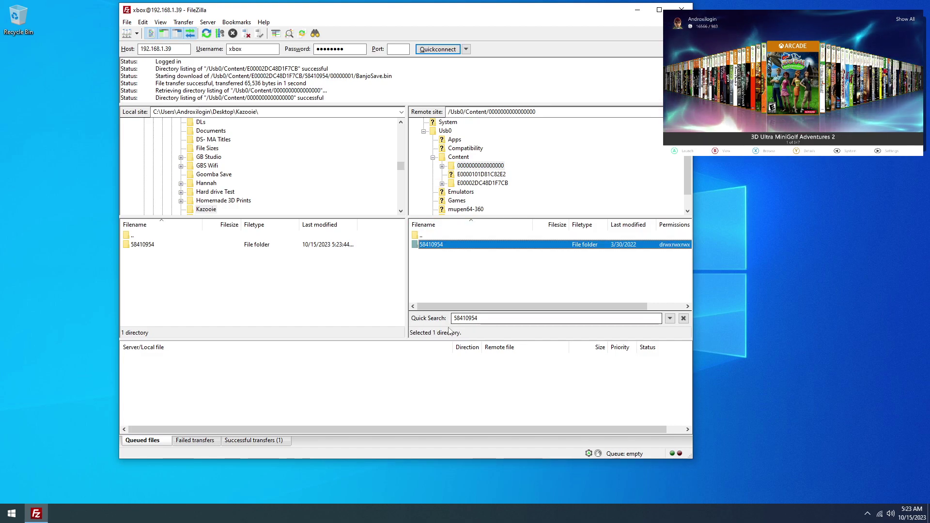
pyautogui.moveTo(501, 320); pyautogui.dragTo(384, 318)
pyautogui.click(446, 245)
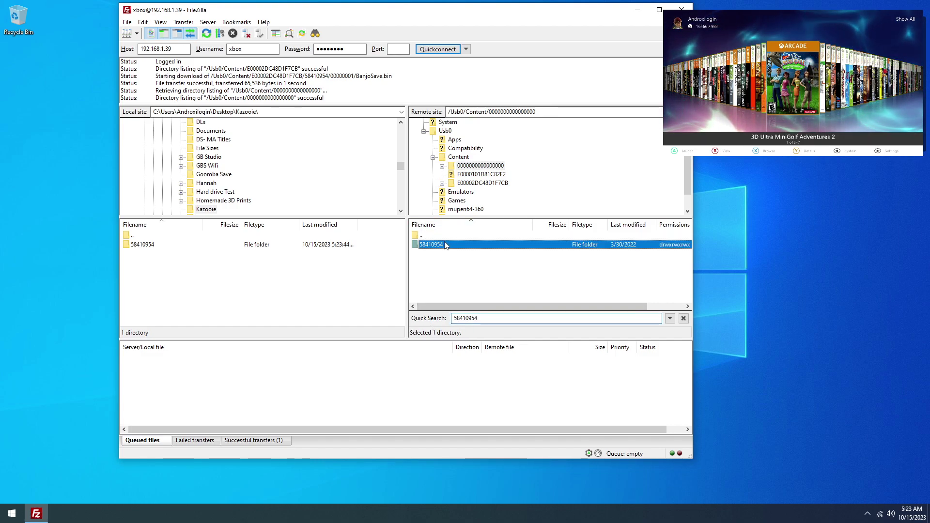
pyautogui.moveTo(261, 294); pyautogui.dragTo(256, 297)
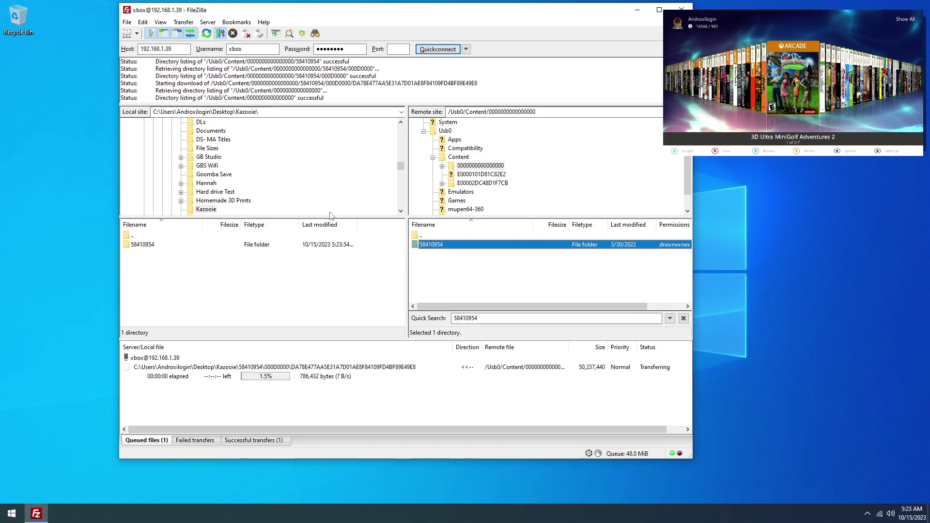
pyautogui.click(348, 384)
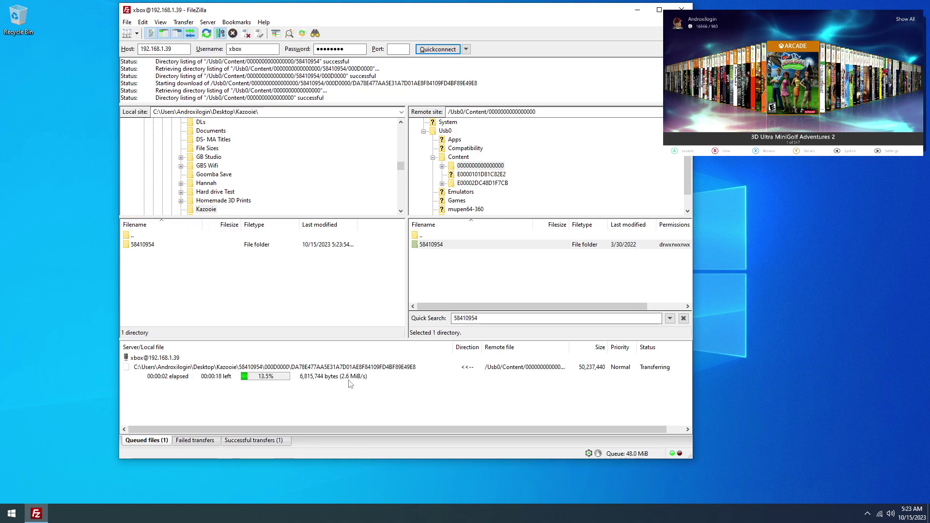
pyautogui.click(272, 380)
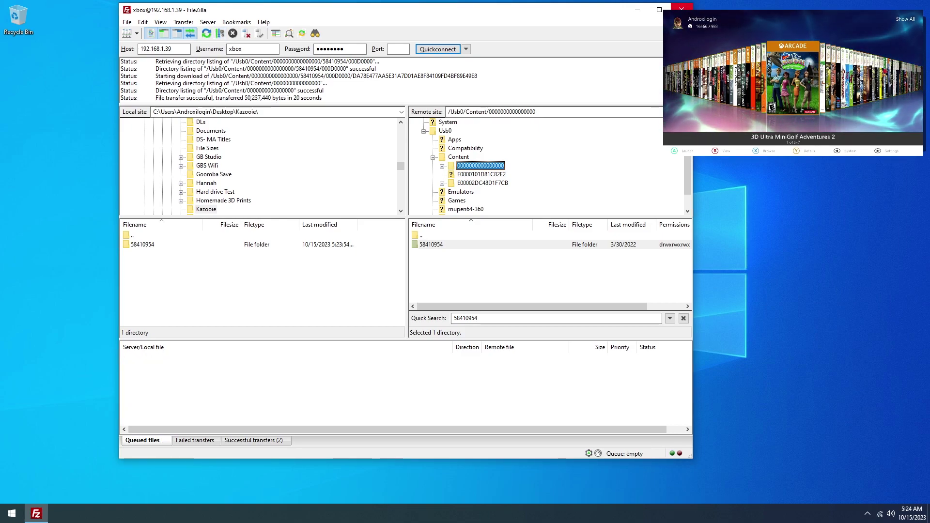
pyautogui.click(681, 7)
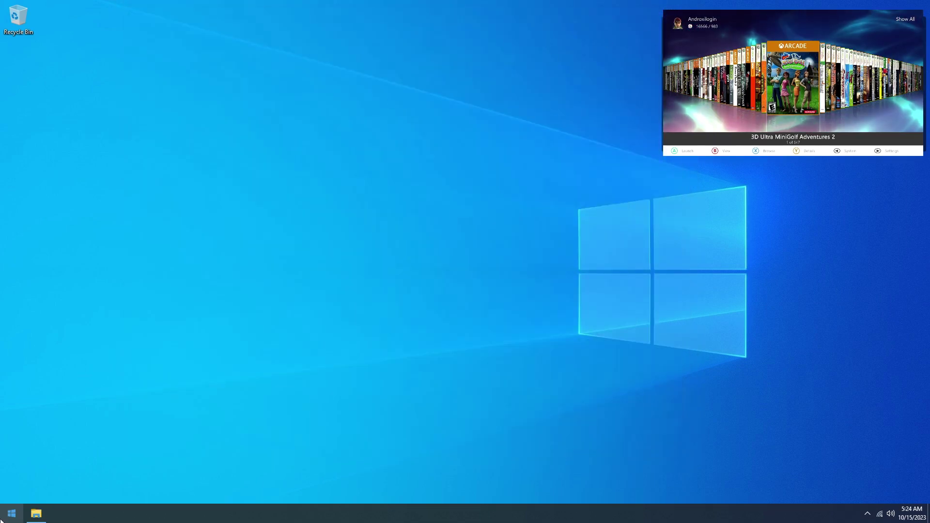
# - Bring up the Kazooie folder in File Explorer and open the content folder at Xenia's file location in a second window
pyautogui.click(36, 514)
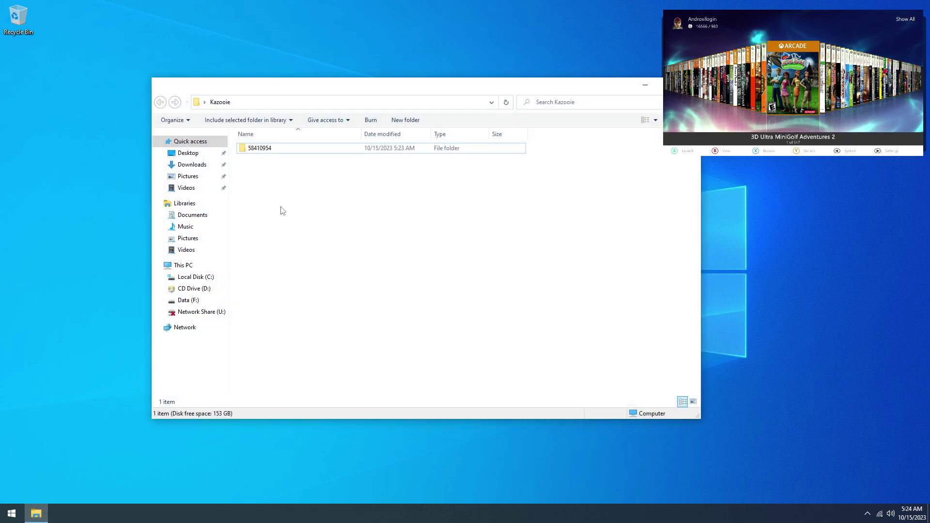
pyautogui.press('super')
pyautogui.write('xen')
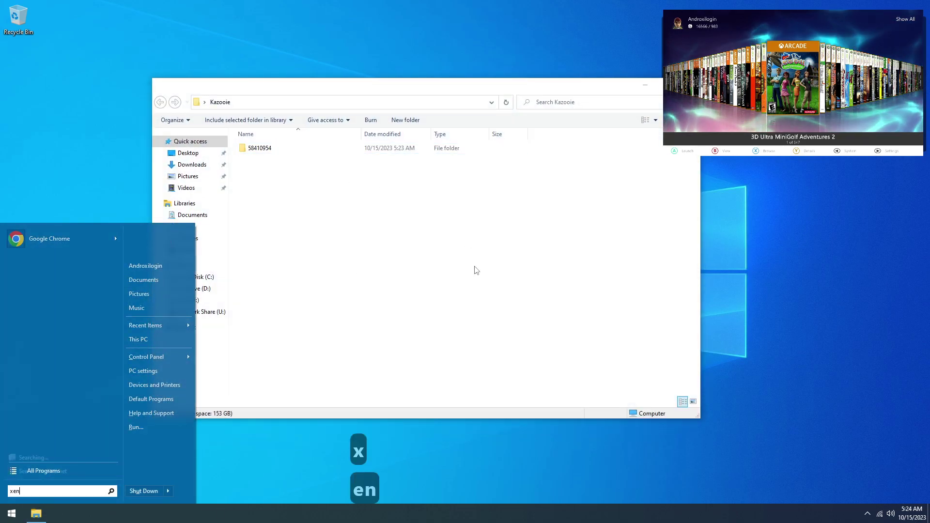
pyautogui.press('Menu')
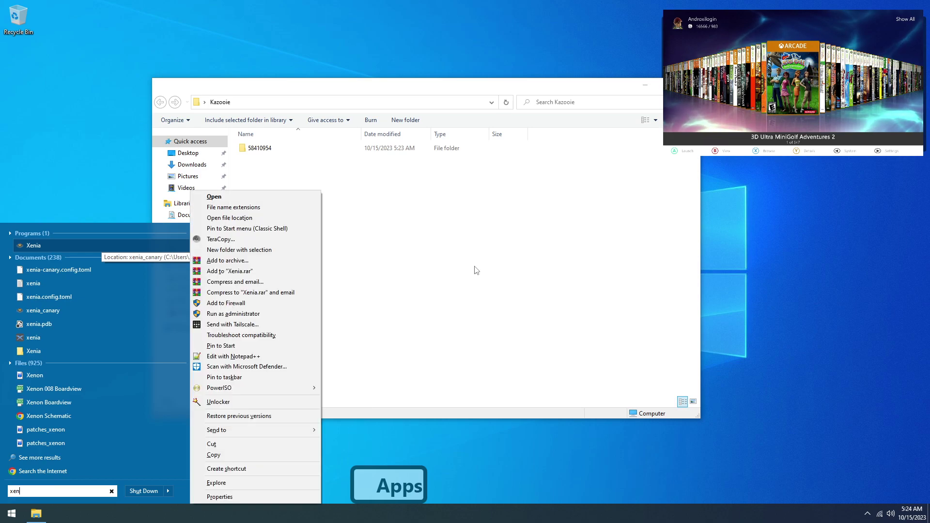
pyautogui.press('Down')
pyautogui.press('Down')
pyautogui.press('Down')
pyautogui.press('Return')
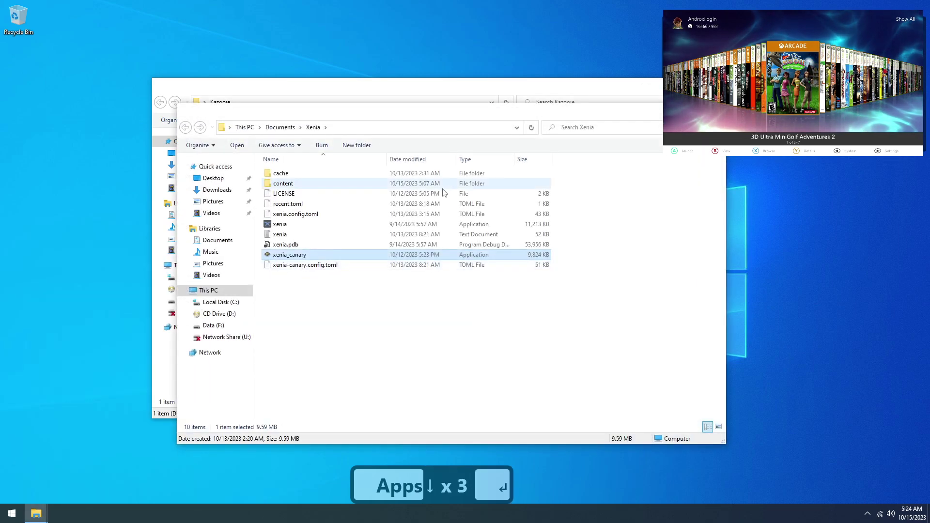
pyautogui.doubleClick(312, 185)
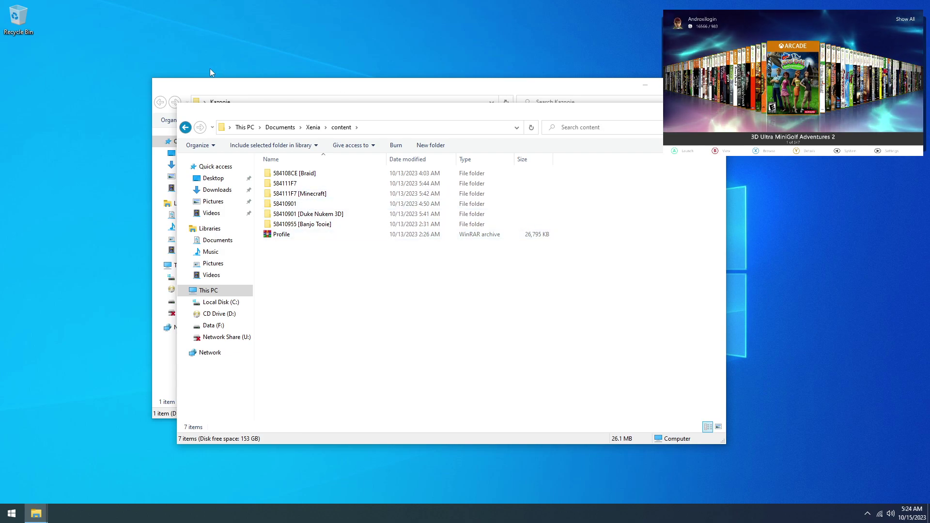
# - Move the 58410954 folder from Kazooie into Xenia's content folder and return to that content folder's listing
pyautogui.click(230, 87)
pyautogui.click(271, 150)
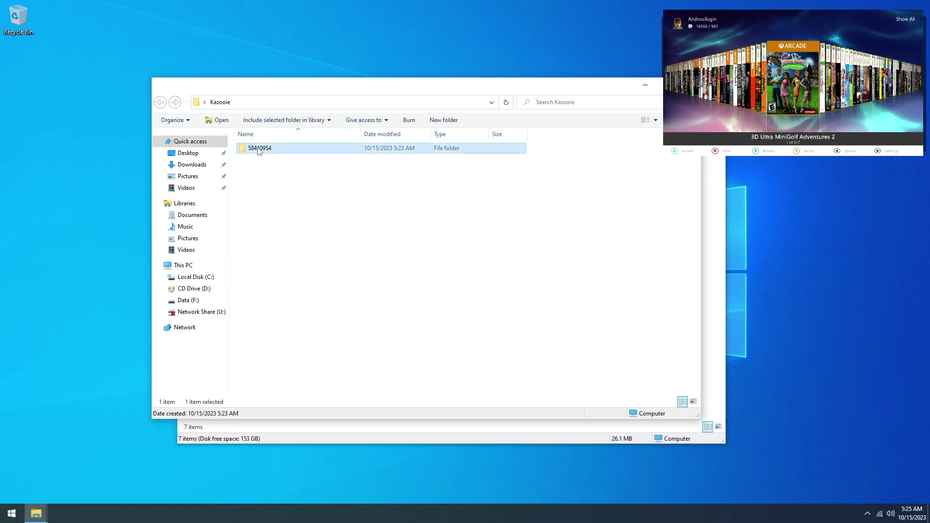
pyautogui.hotkey('alt', 'Tab')
pyautogui.moveTo(258, 152); pyautogui.dragTo(310, 234)
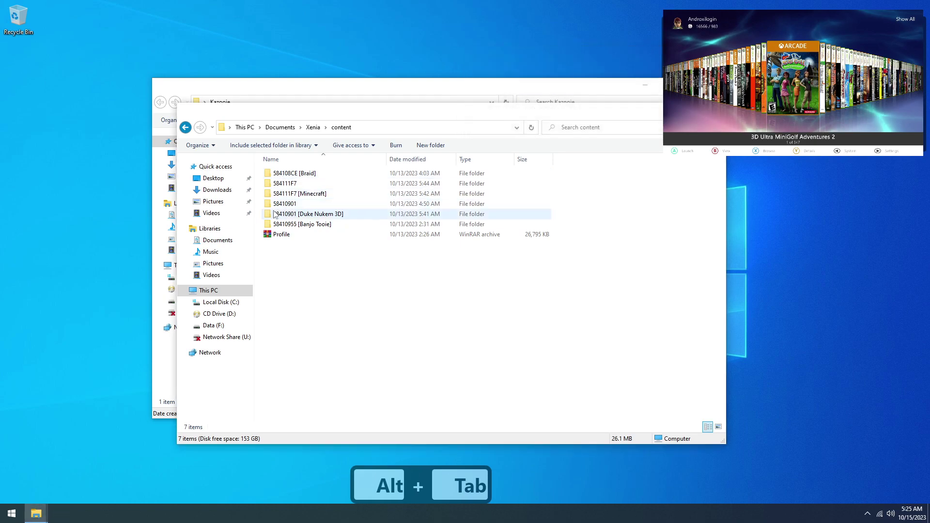
pyautogui.press('BackSpace')
pyautogui.press('BackSpace')
pyautogui.press('BackSpace')
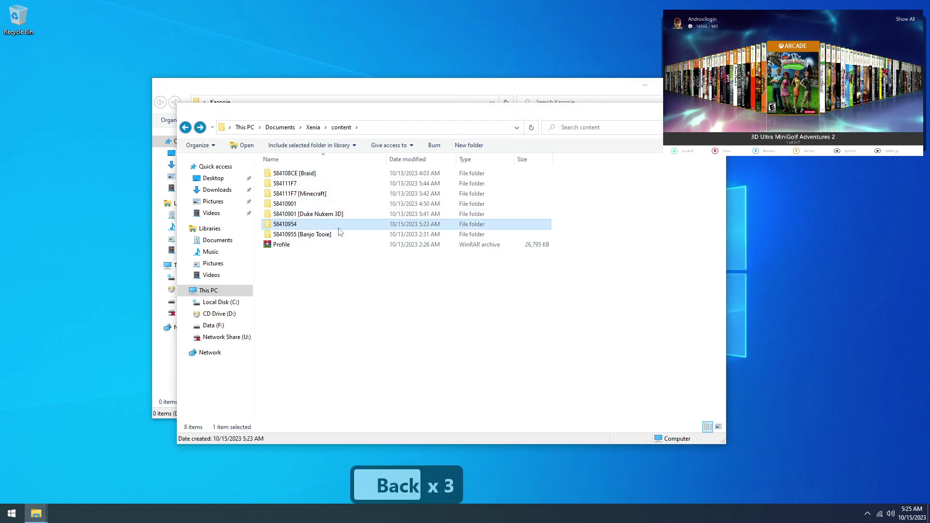
# - Examine the files in the 000D0000 and 00000001 subfolders of 58410954, ending on the BanjoSave file
pyautogui.doubleClick(339, 224)
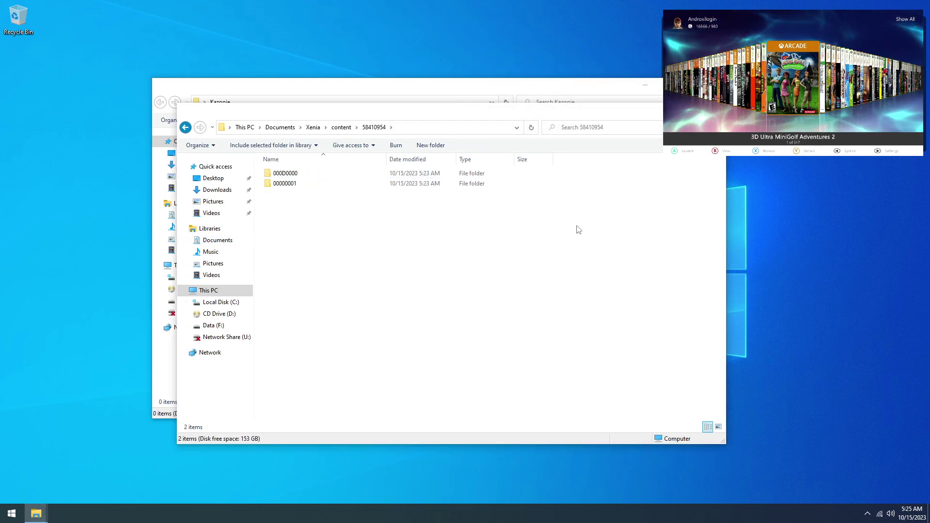
pyautogui.doubleClick(297, 175)
pyautogui.click(297, 178)
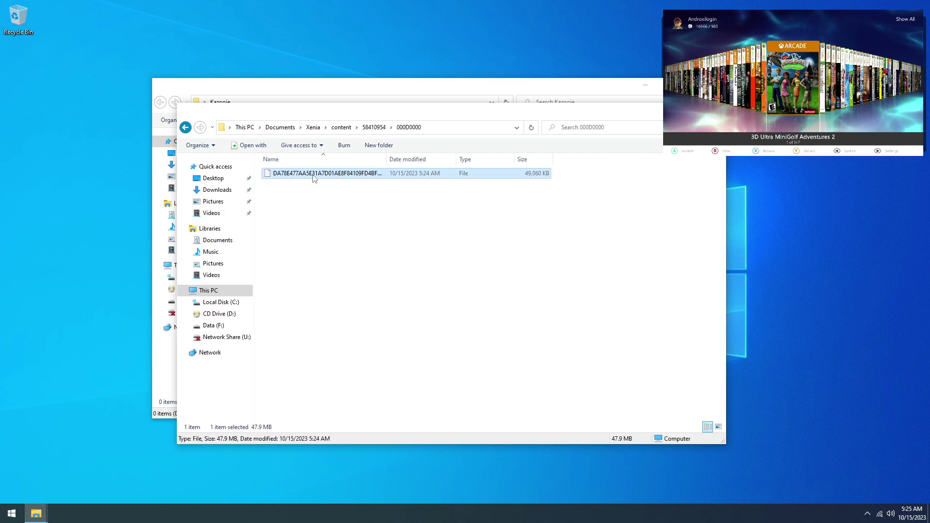
pyautogui.press('BackSpace')
pyautogui.doubleClick(304, 185)
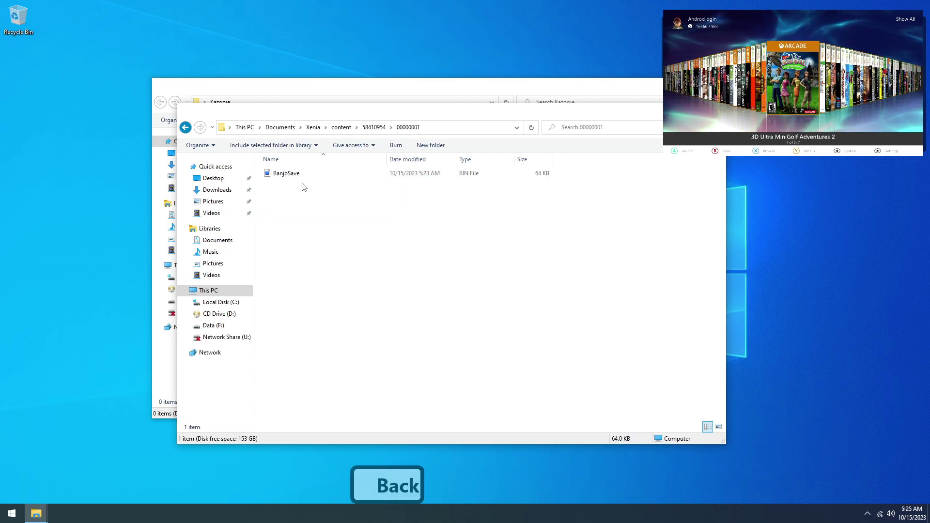
pyautogui.click(334, 177)
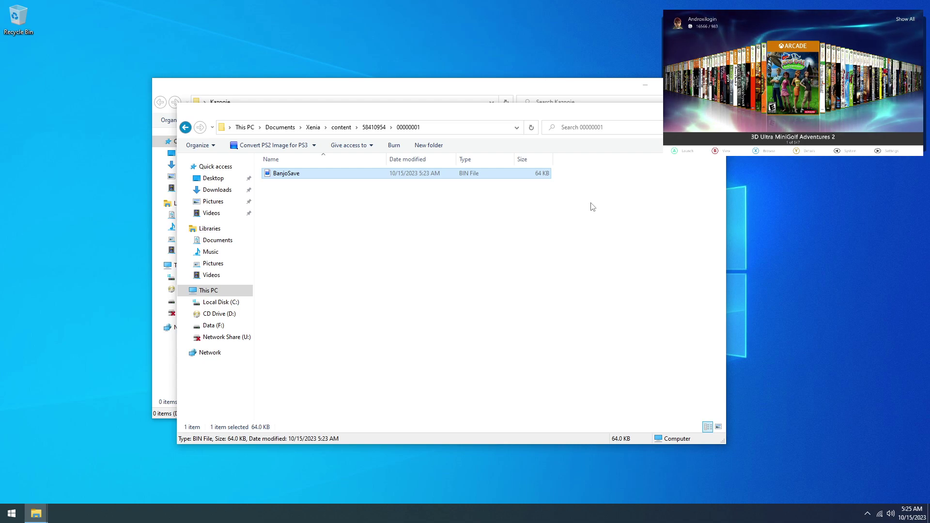
# - Launch Horizon and dismiss its connection error and offline mode notices
pyautogui.press('super')
pyautogui.write('hori')
pyautogui.press('Return')
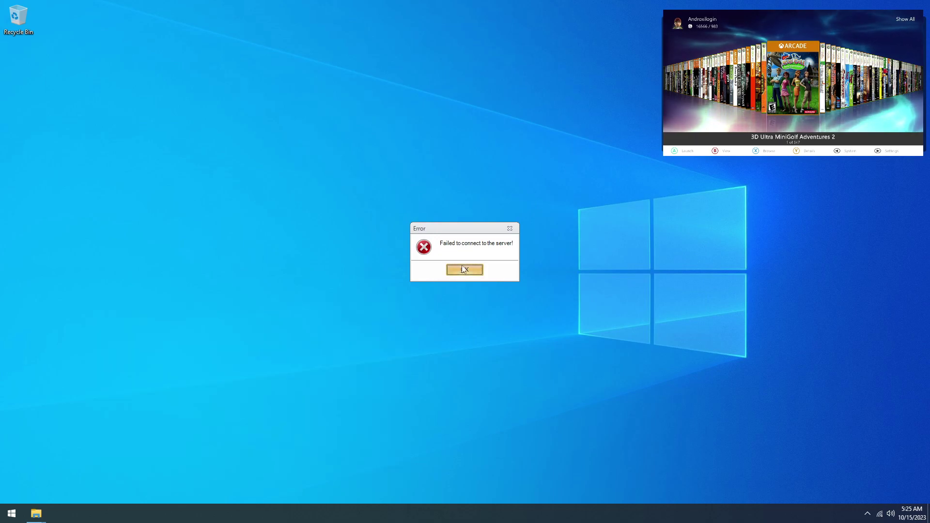
pyautogui.click(464, 270)
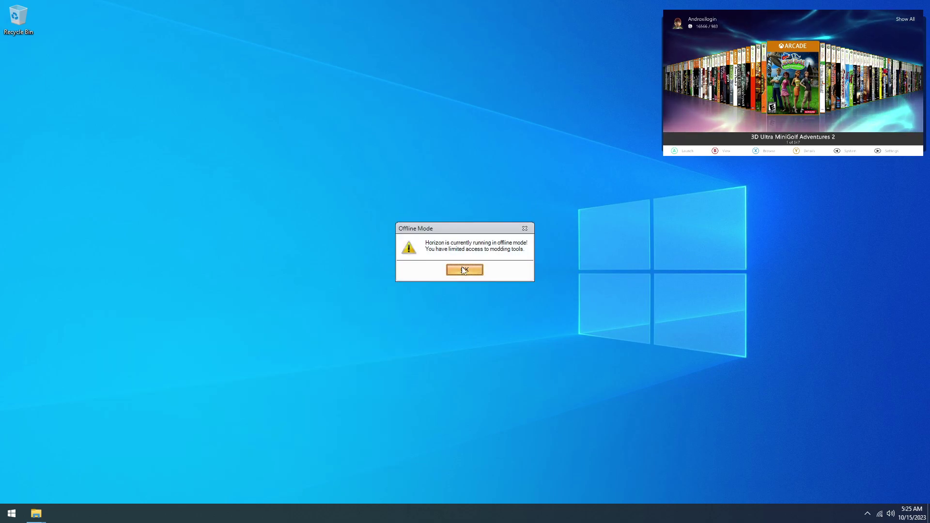
pyautogui.click(464, 270)
pyautogui.moveTo(34, 514)
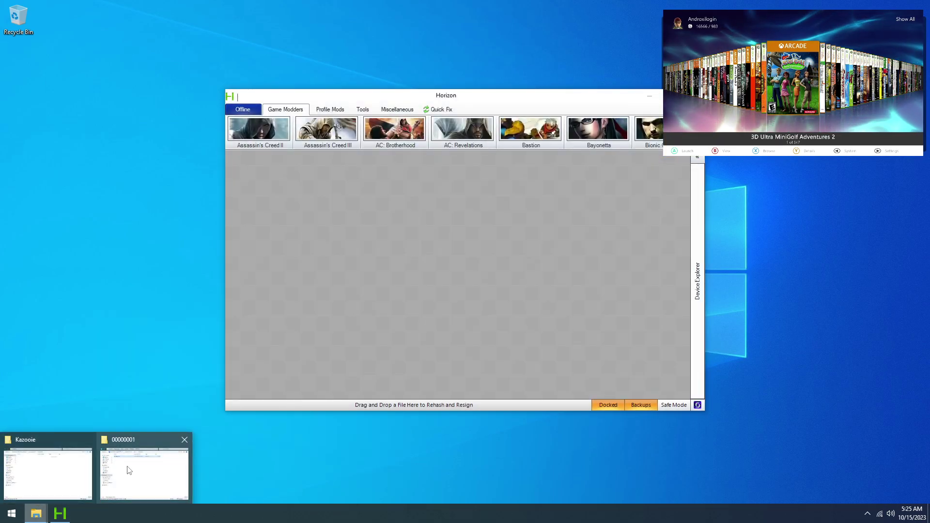
pyautogui.click(140, 460)
pyautogui.moveTo(385, 170); pyautogui.dragTo(451, 237)
pyautogui.hotkey('alt', 'Tab')
pyautogui.moveTo(467, 289); pyautogui.dragTo(467, 288)
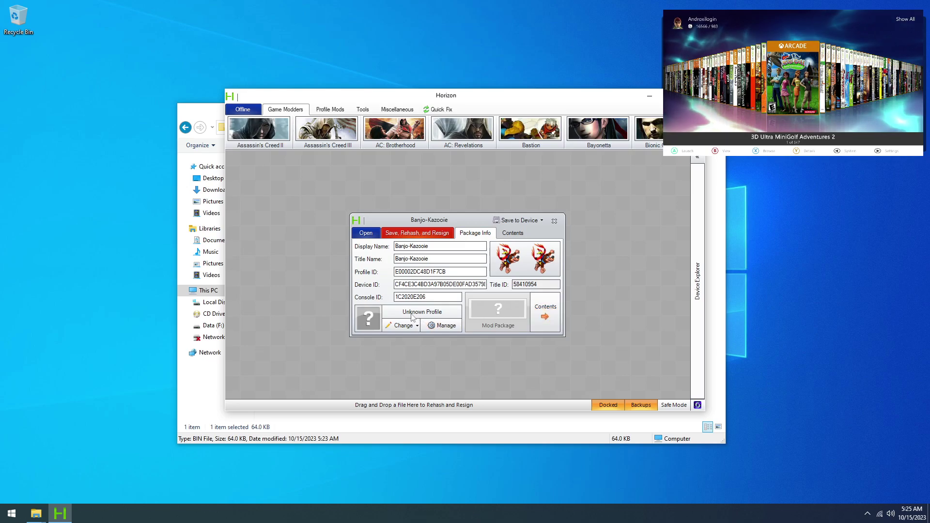
# - Extract savegame.dat from the Banjo-Kazooie package into the desktop's Kazooie folder, keeping the name savegame, and close Horizon
pyautogui.click(545, 309)
pyautogui.click(441, 255)
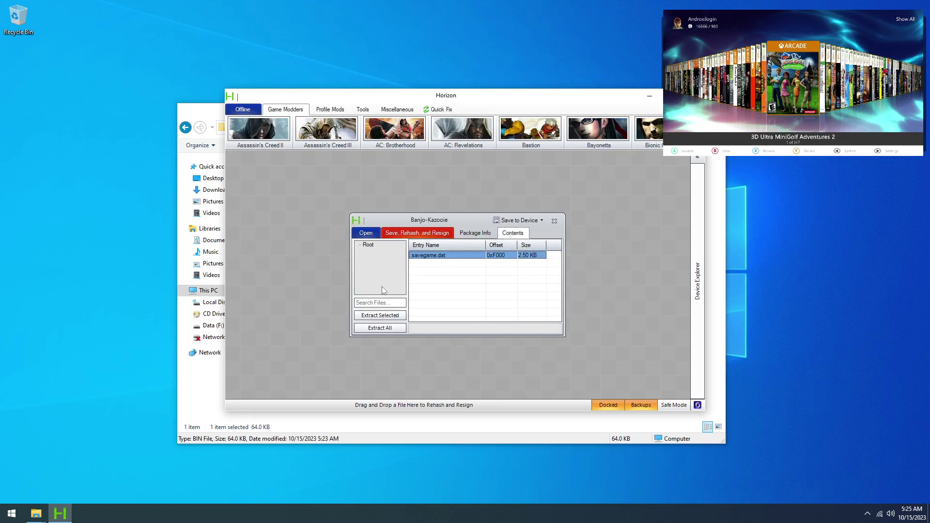
pyautogui.click(376, 317)
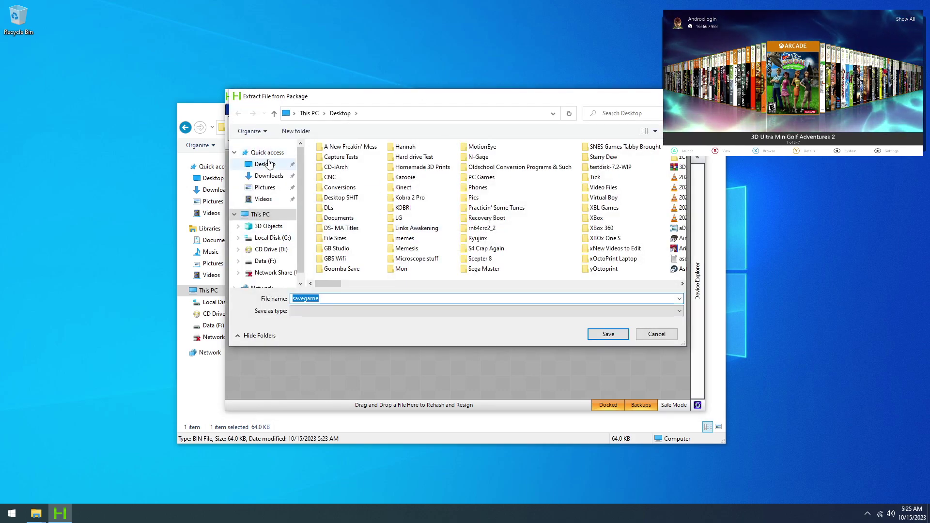
pyautogui.click(334, 208)
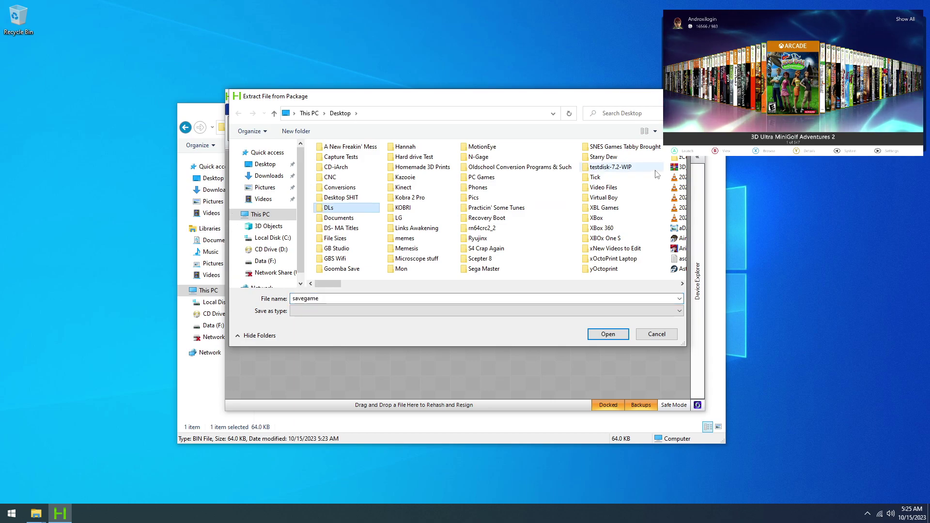
pyautogui.press('k')
pyautogui.press('Return')
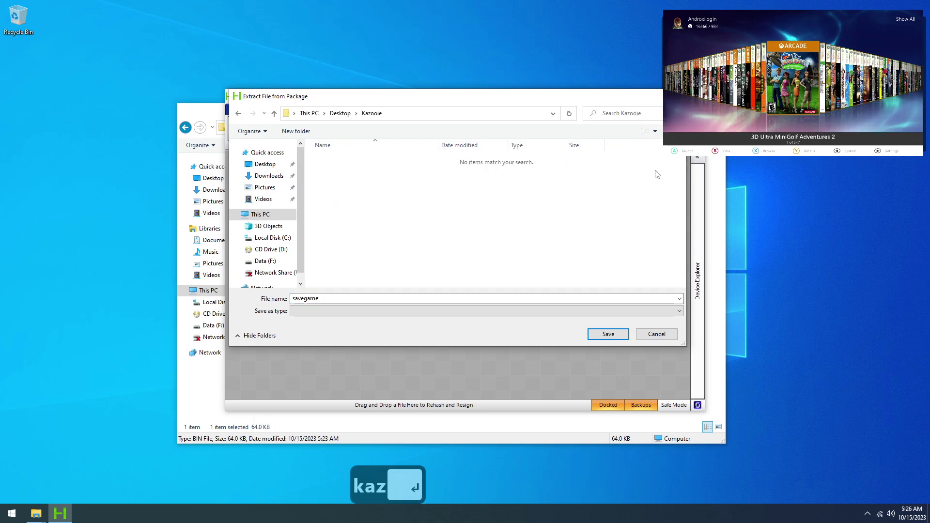
pyautogui.click(606, 333)
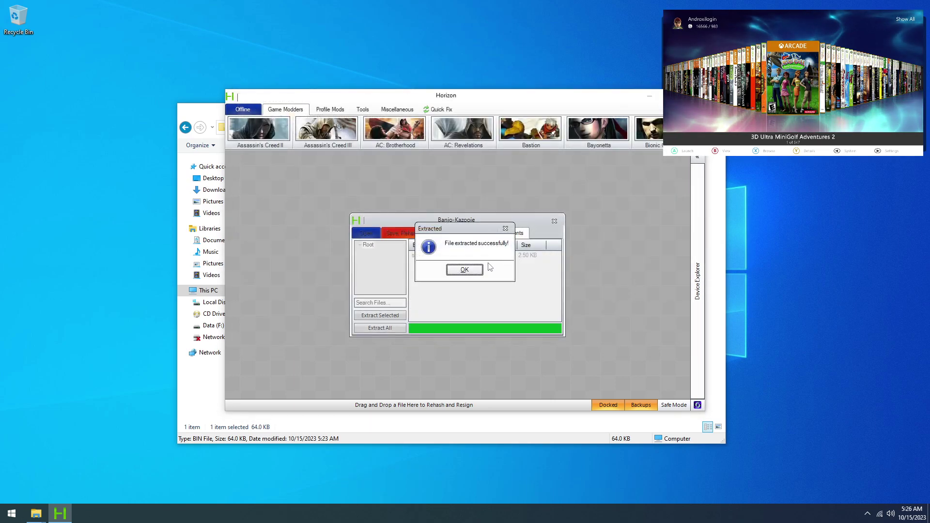
pyautogui.click(465, 270)
pyautogui.click(554, 221)
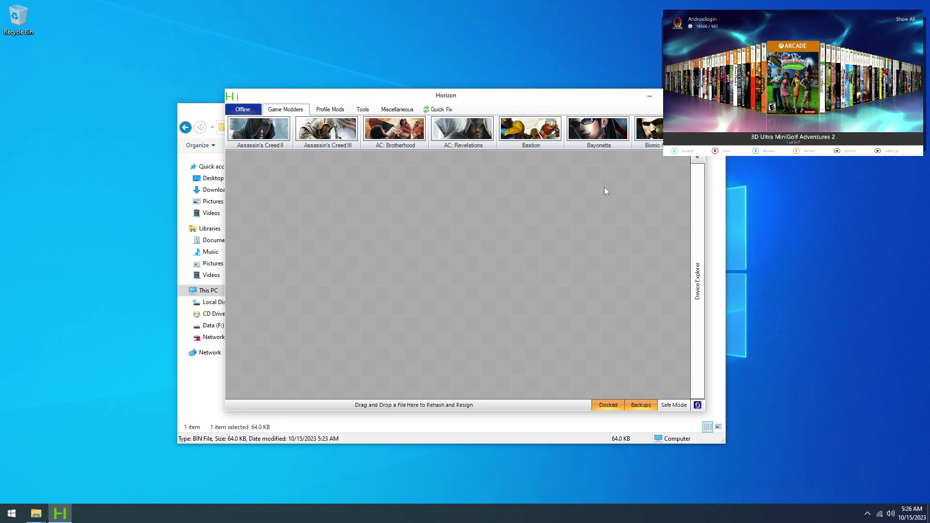
pyautogui.click(693, 95)
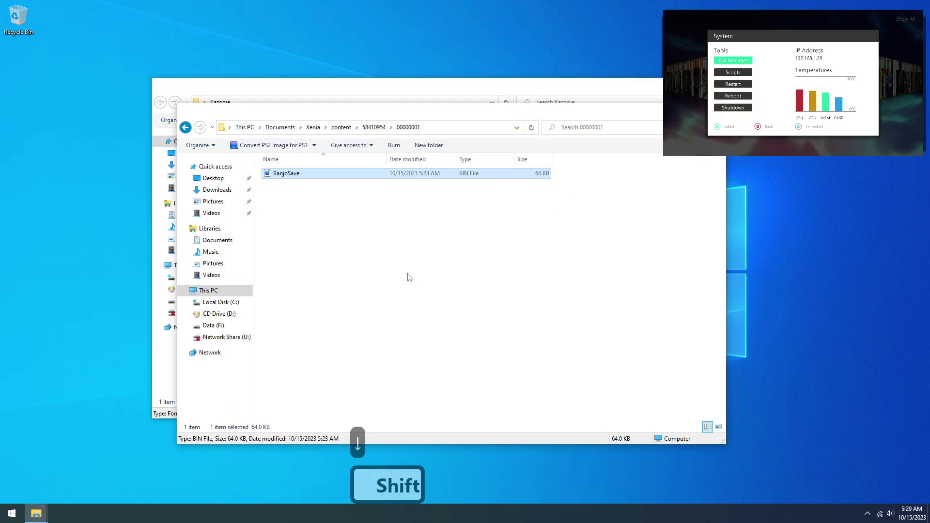
# - Permanently delete the BanjoSave file and replace it with a folder named BanjoSave.bin holding a pasted copy of savegame.dat
pyautogui.hotkey('shift', 'Delete')
pyautogui.press('Return')
pyautogui.hotkey('ctrl', 'shift', 'n')
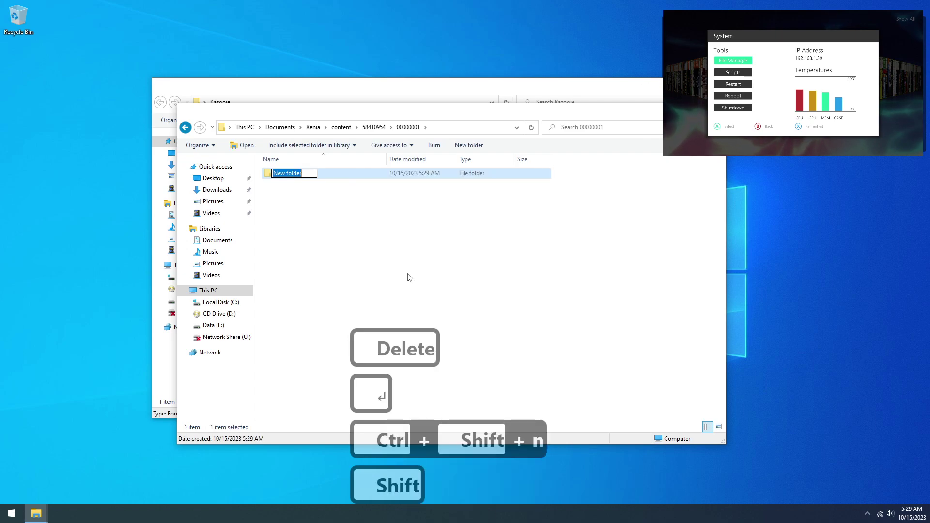
pyautogui.write('Banjo')
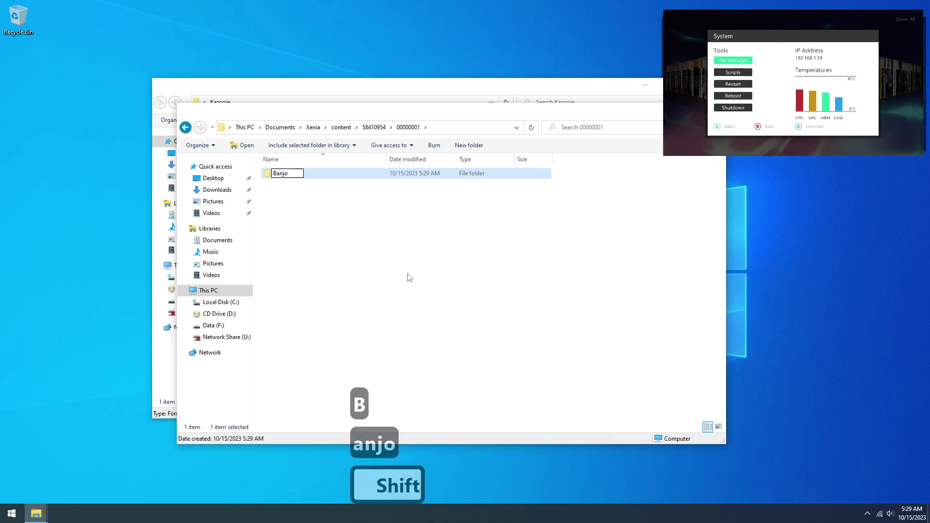
pyautogui.write('Save.')
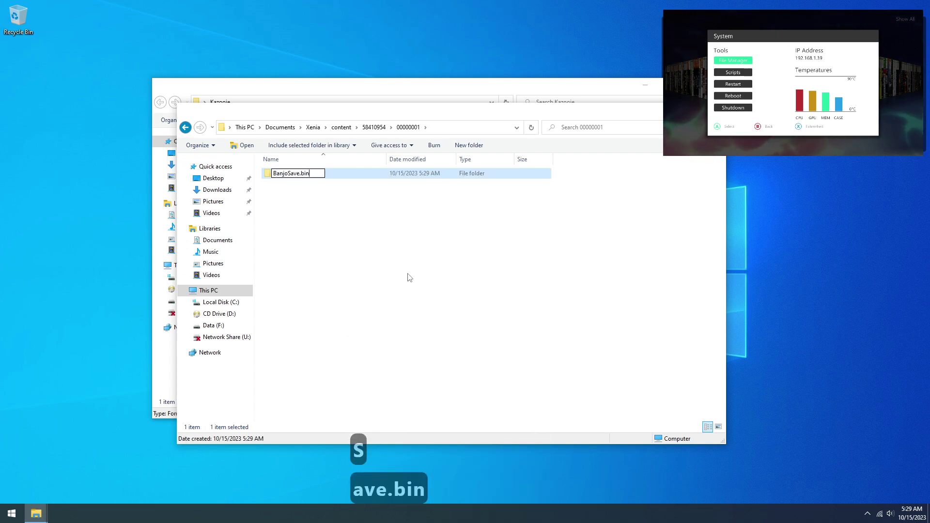
pyautogui.write('bin')
pyautogui.press('Return')
pyautogui.press('Return')
pyautogui.hotkey('ctrl', 'v')
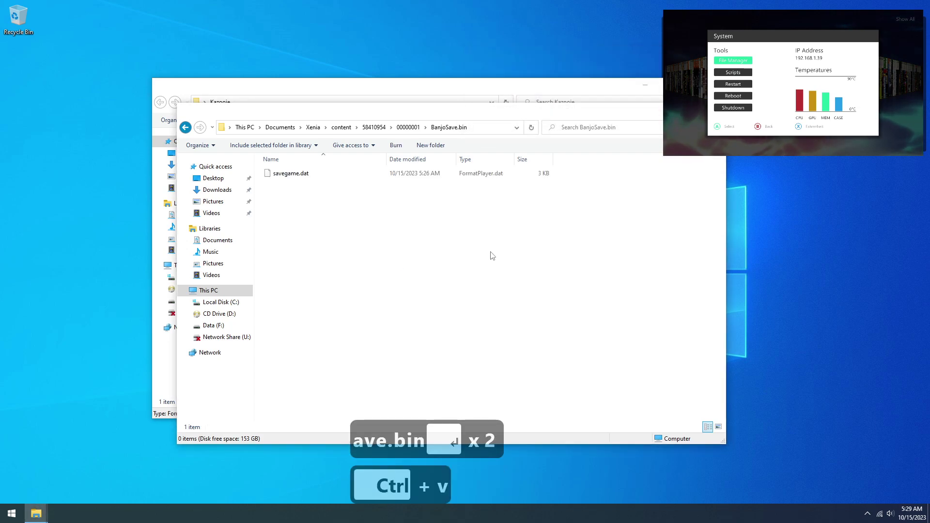
# - Launch Xenia Canary and run the Banjo-Kazooie content package from the 58410954\000D0000 folder in full screen
pyautogui.press('super')
pyautogui.write('xenia')
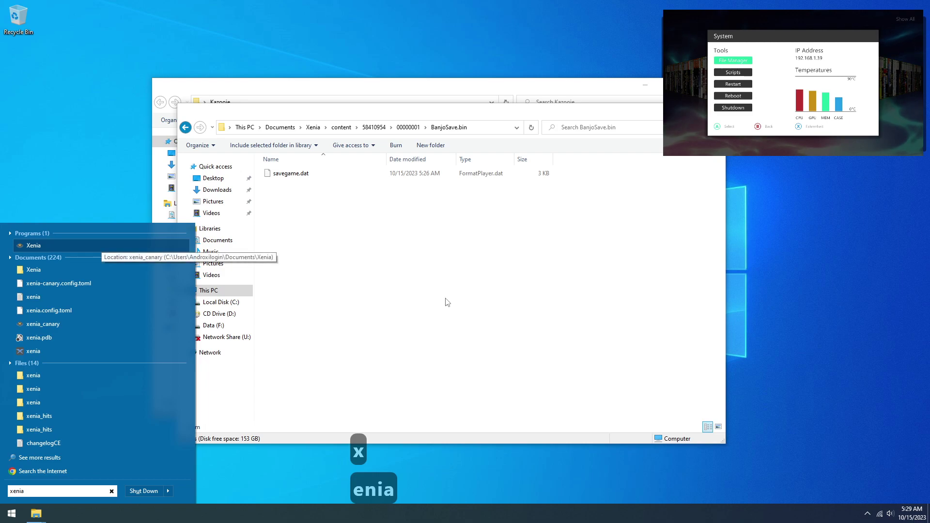
pyautogui.press('Return')
pyautogui.click(125, 133)
pyautogui.click(133, 145)
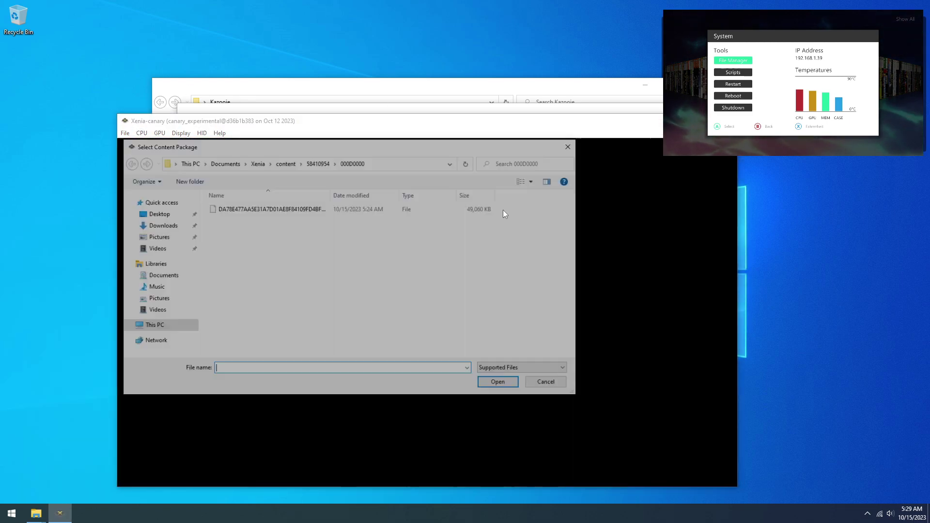
pyautogui.doubleClick(264, 210)
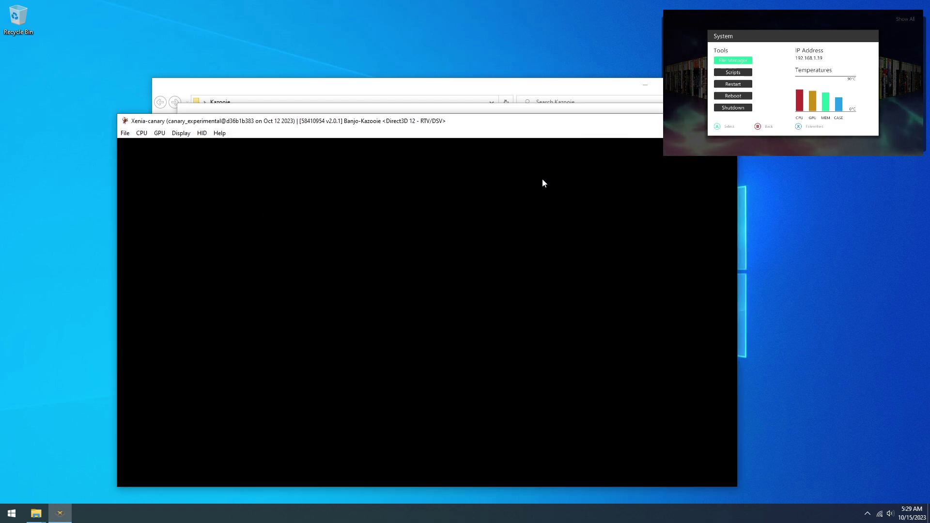
pyautogui.press('F11')
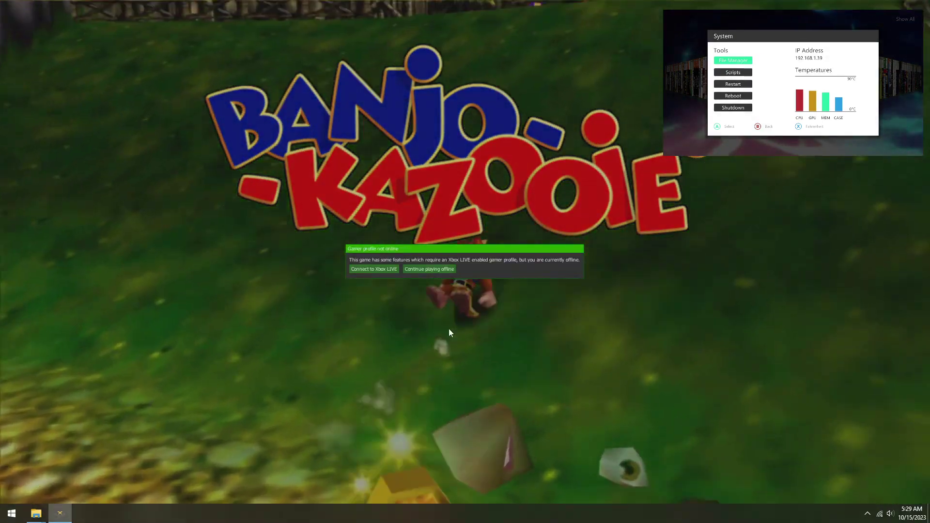
# - Continue playing offline, cycle through the save slots and start the Game 1 save
pyautogui.click(442, 270)
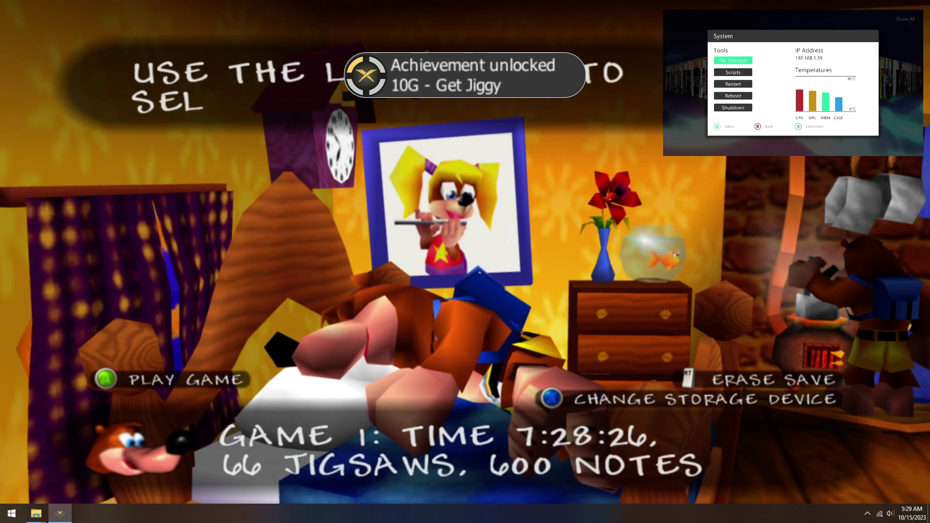
pyautogui.press('Right')
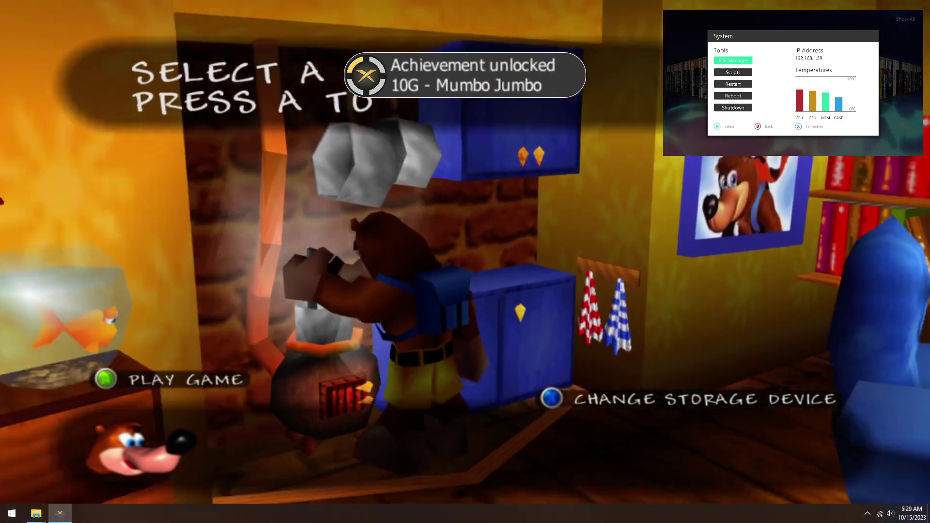
pyautogui.press('Right')
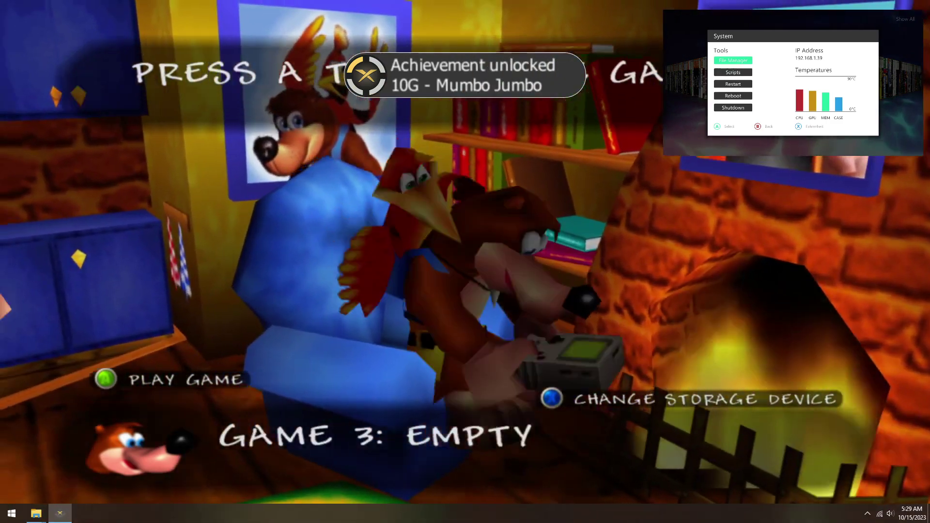
pyautogui.press('Right')
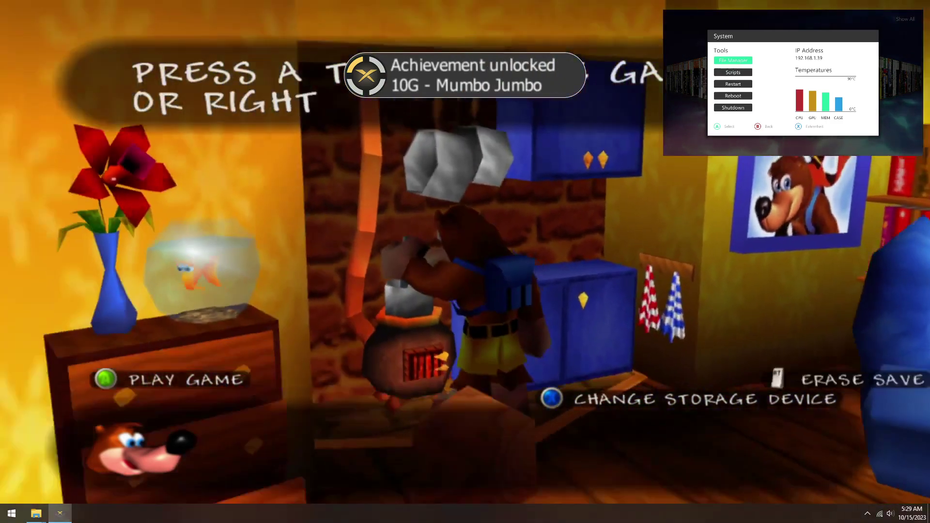
pyautogui.press('Right')
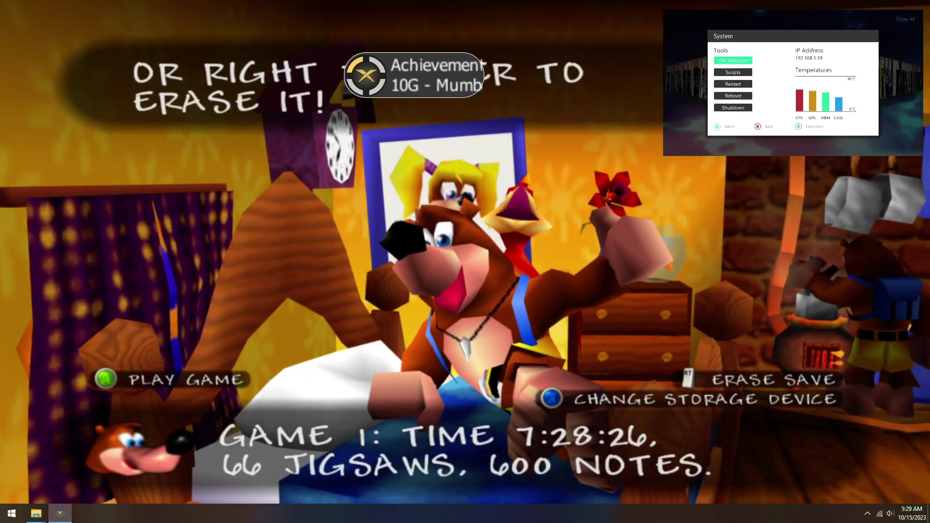
pyautogui.press('Return')
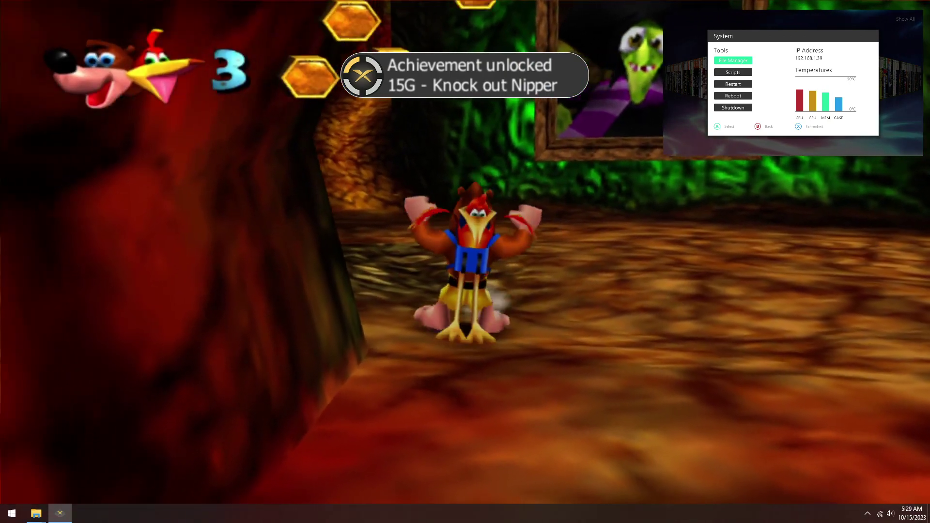
# - Run the character forward through the level and pause the game to view the saved item totals
pyautogui.press('Up')
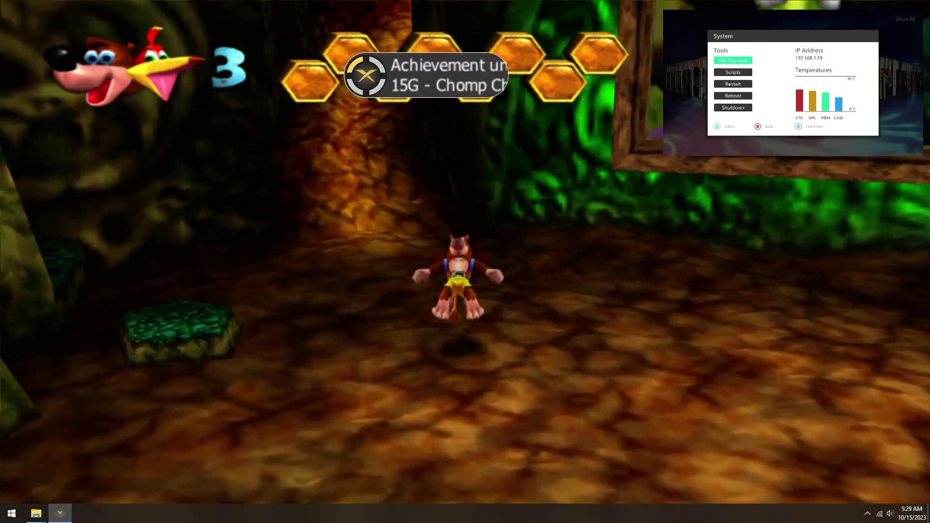
pyautogui.press('Up')
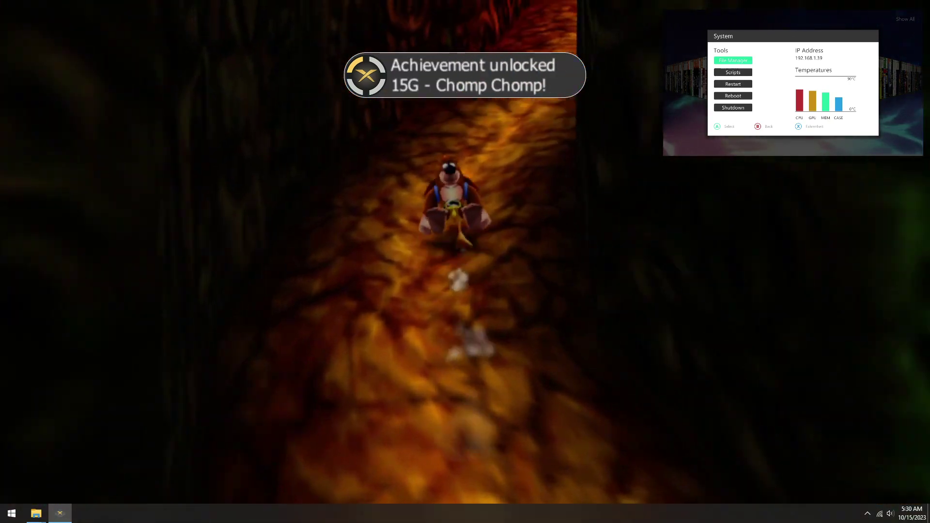
pyautogui.press('Up')
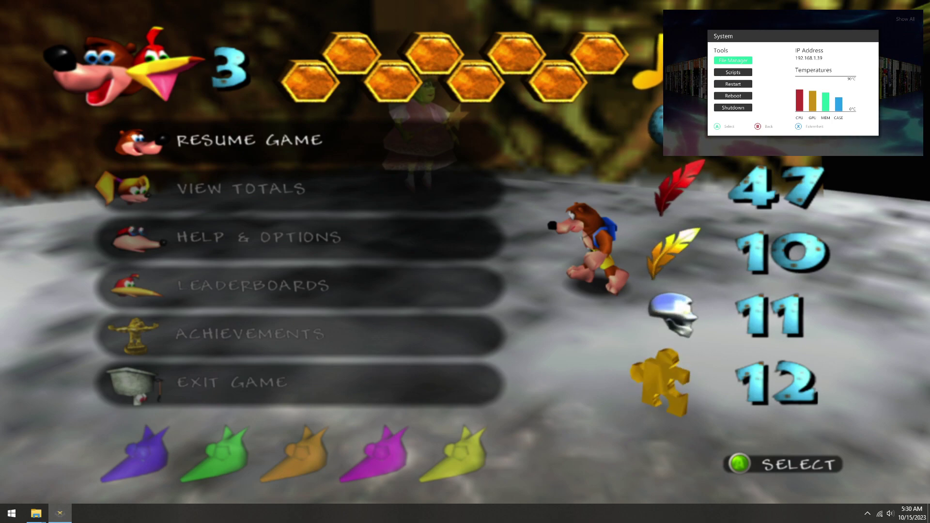
# - Find and launch the controller power-off utility and confirm turning off the controller
pyautogui.press('super')
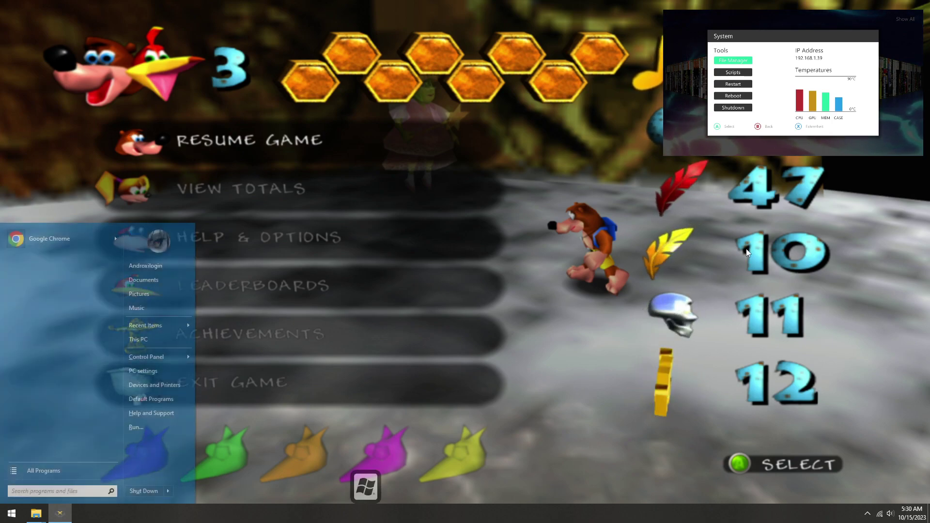
pyautogui.write('contr')
pyautogui.press('Return')
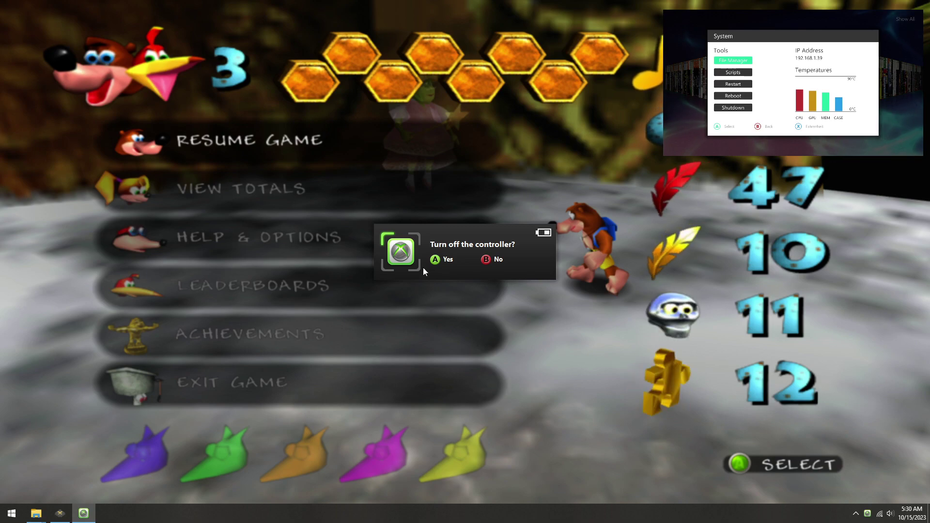
pyautogui.click(451, 262)
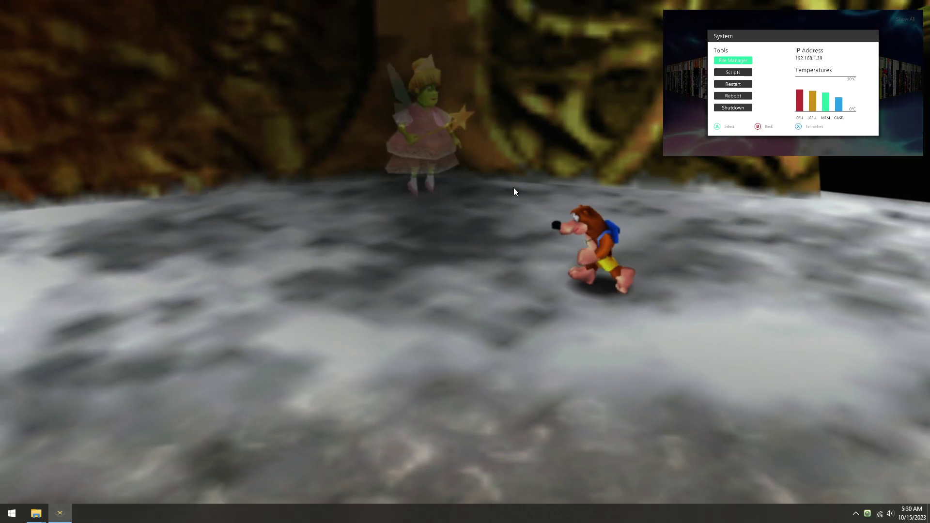